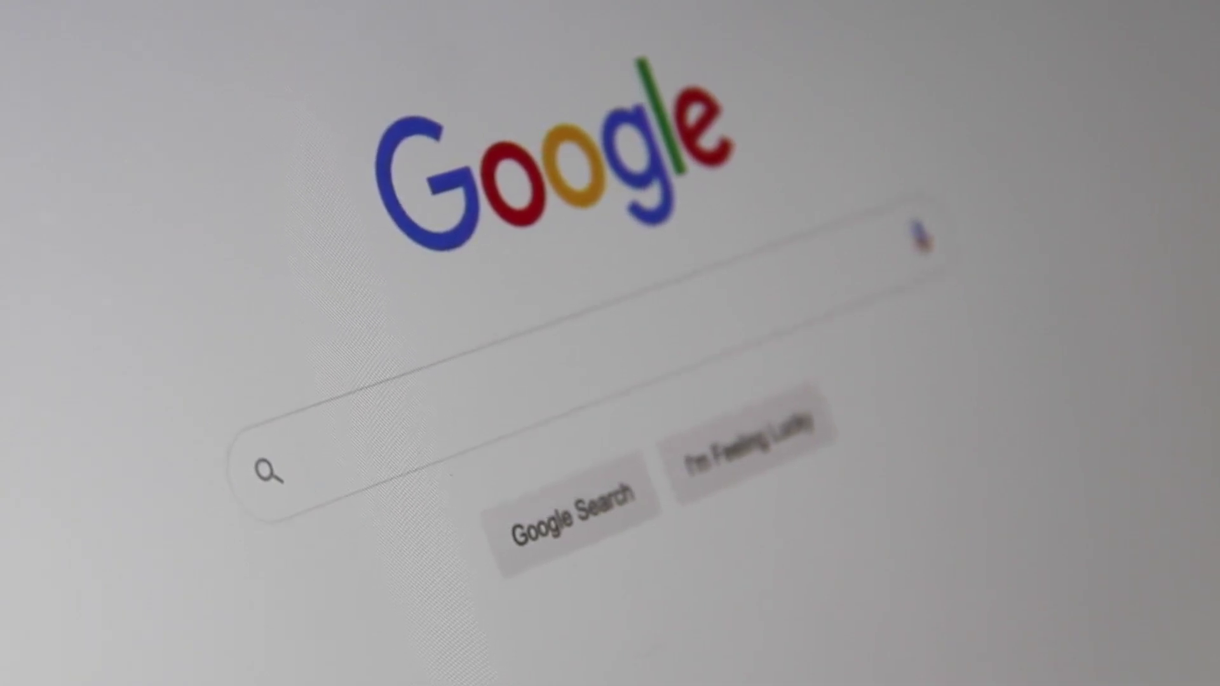
# Type 'Search Engine Optimi' into the Google search box to bring up suggestions.
pyautogui.write('Search ')
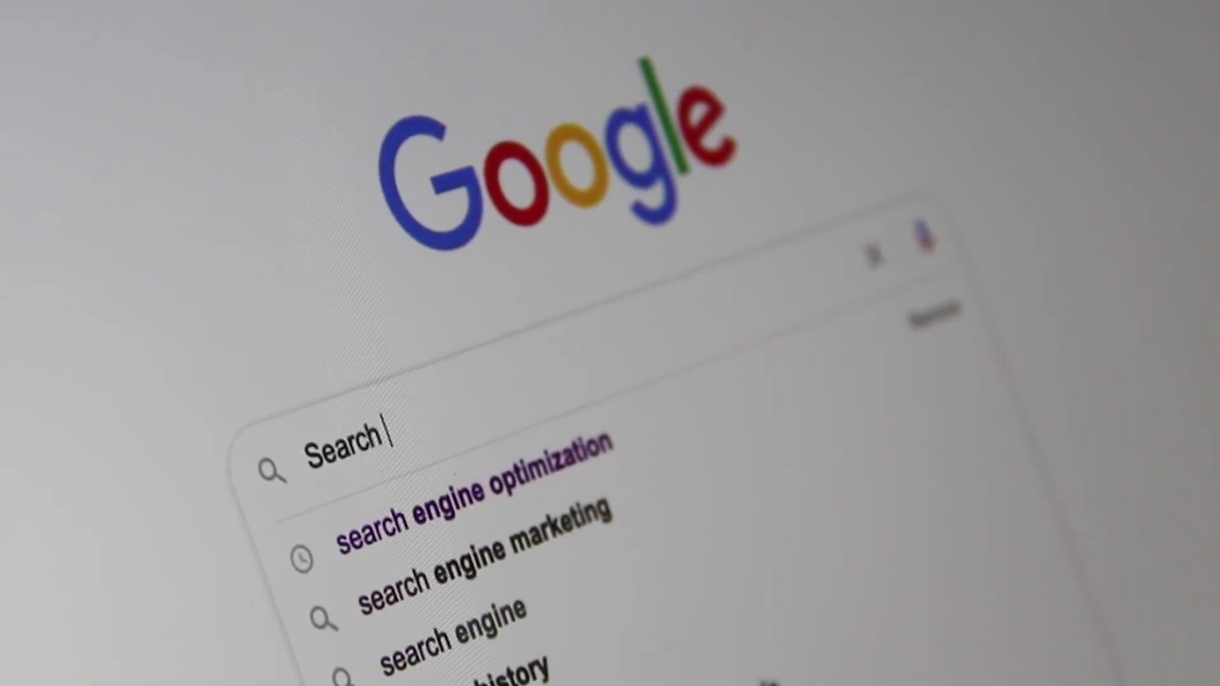
pyautogui.write('Engine Op')
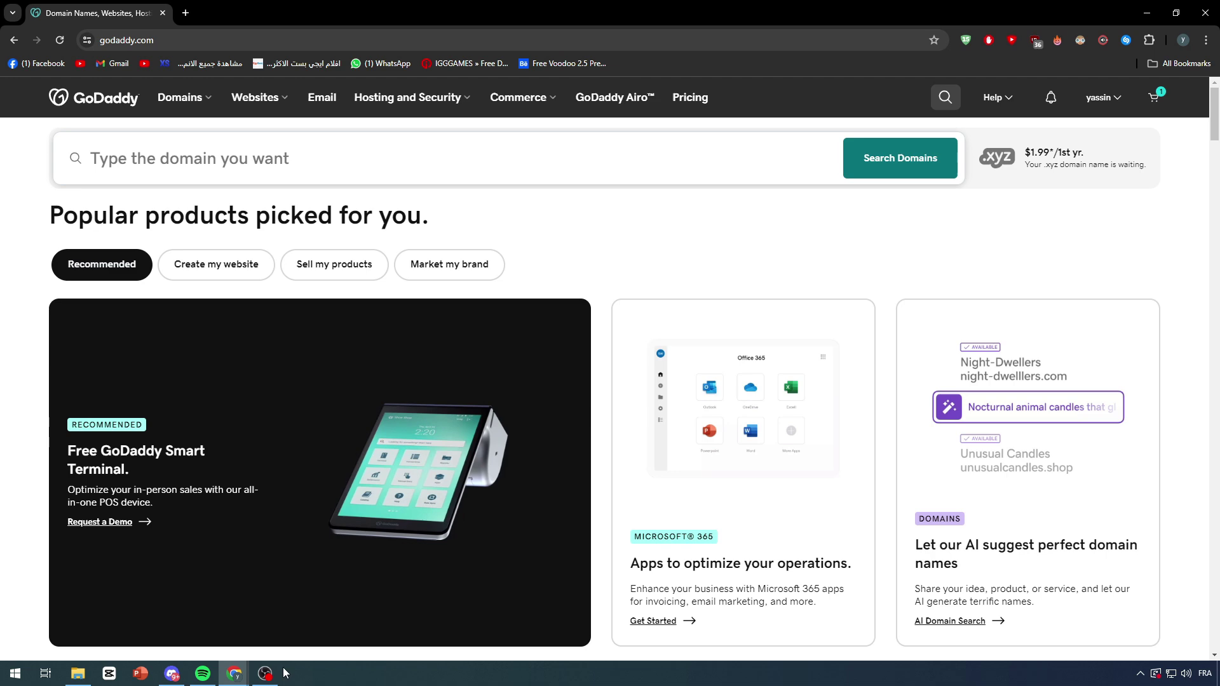
# Go to the Website Builder product page through the Websites menu.
pyautogui.click(181, 102)
pyautogui.click(183, 103)
pyautogui.click(185, 105)
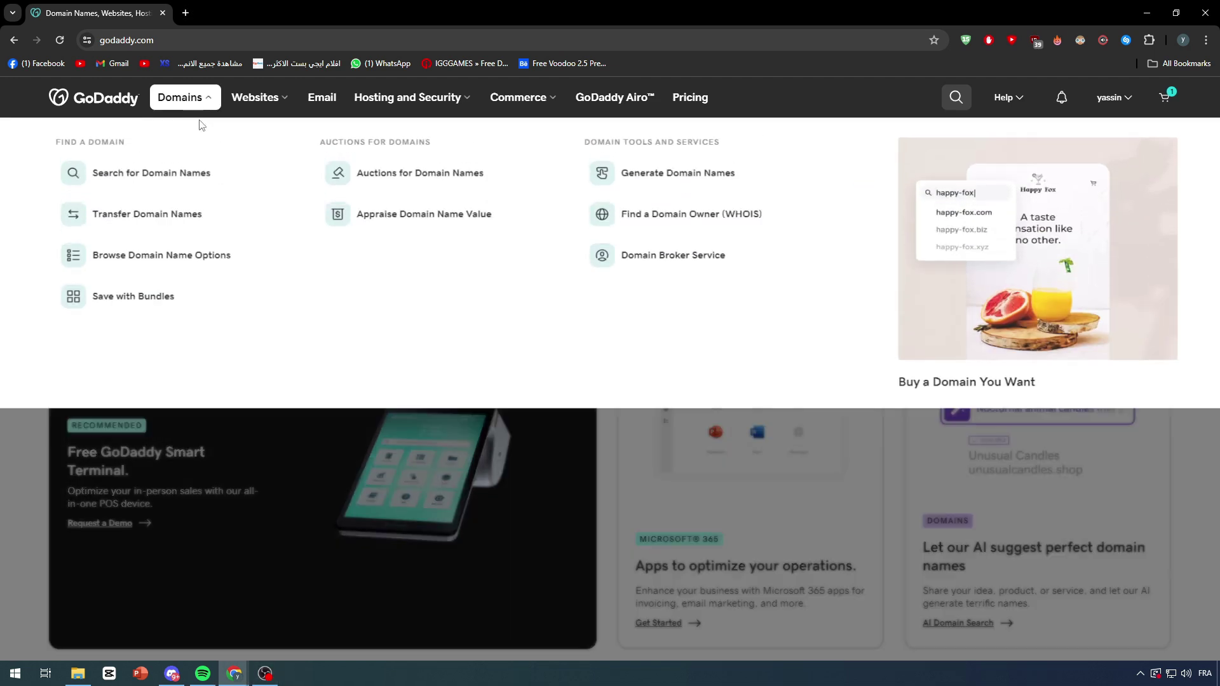
pyautogui.click(270, 101)
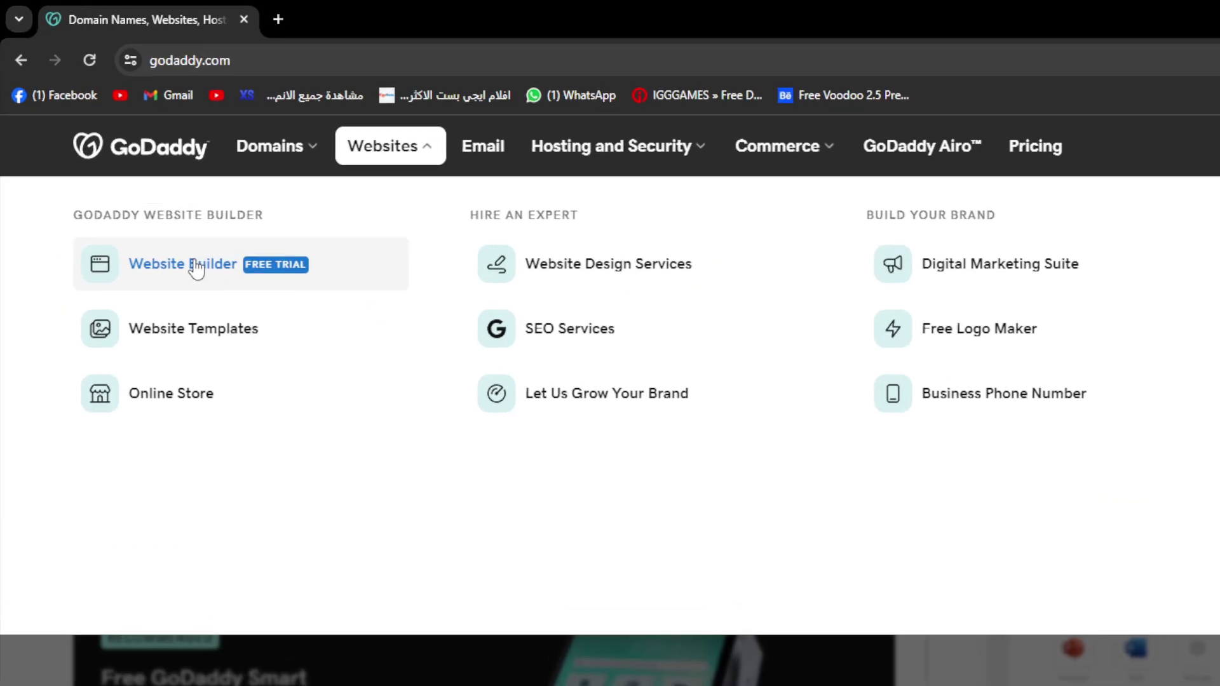
pyautogui.click(198, 265)
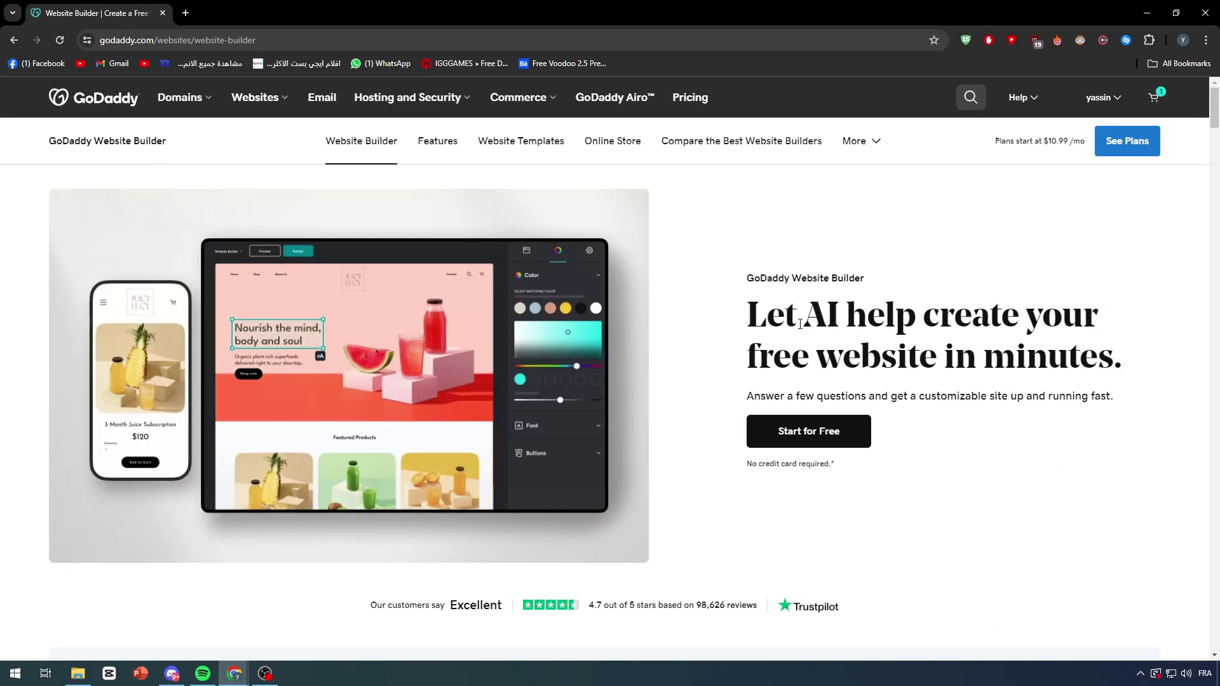
# Browse the Website Builder page, then open the account name dropdown.
pyautogui.scroll(-15, 800, 325)
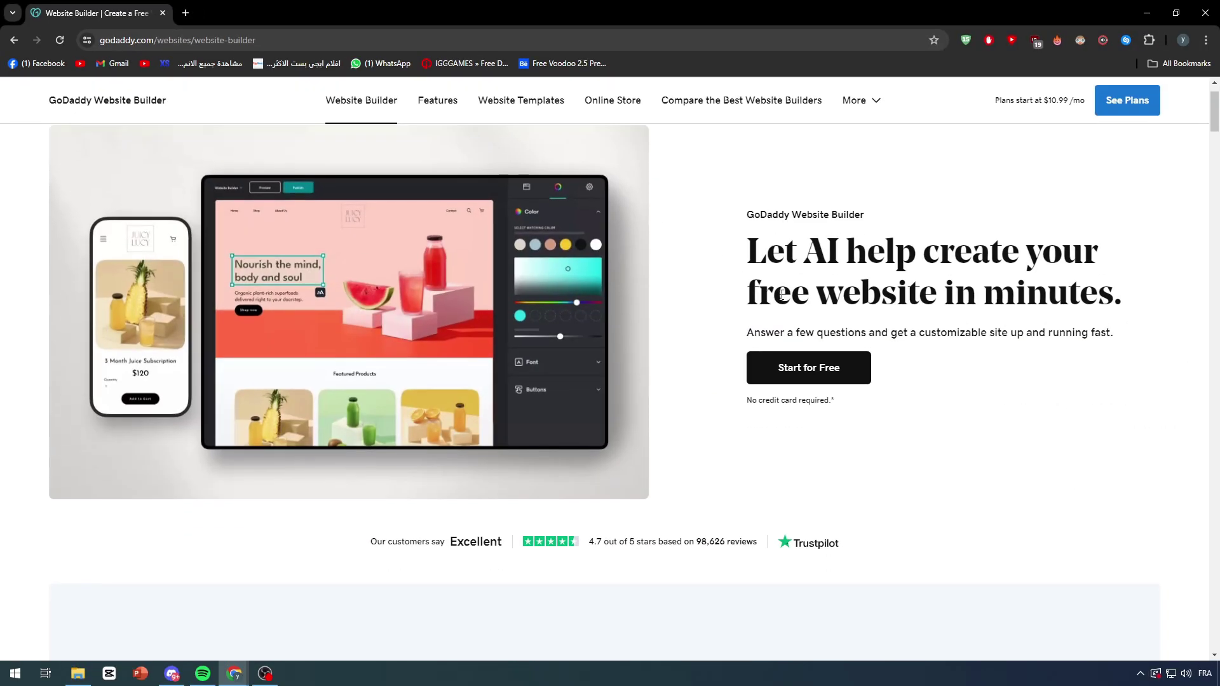
pyautogui.scroll(-15, 776, 374)
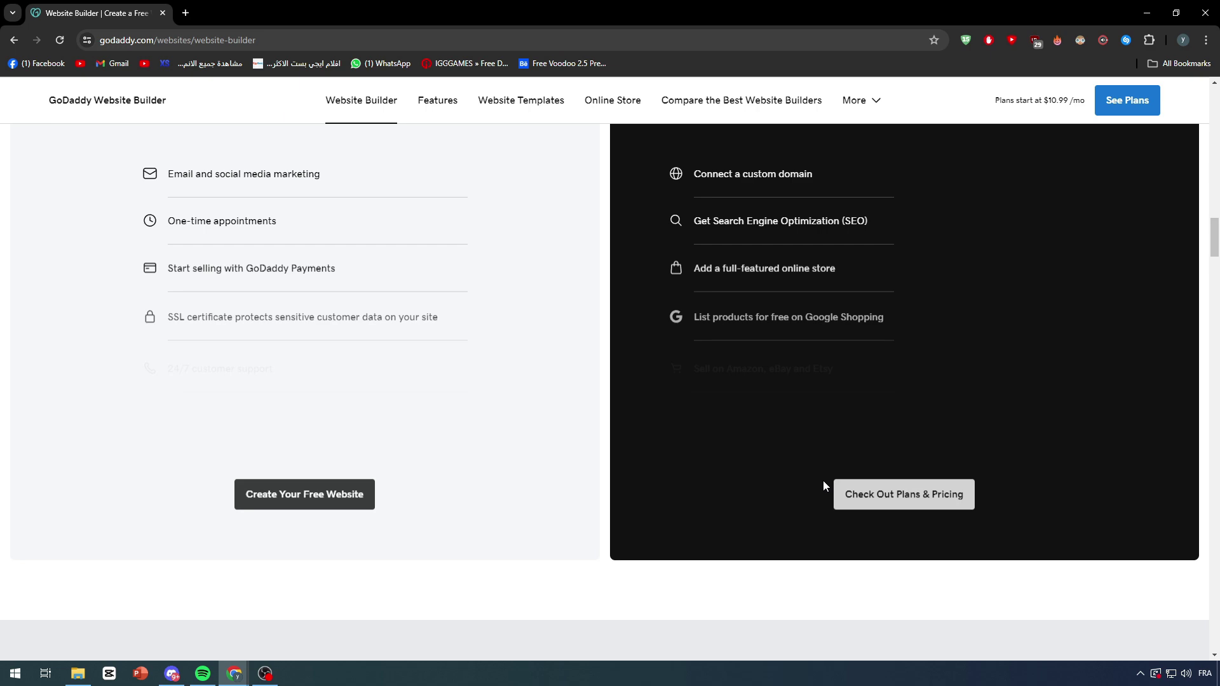
pyautogui.scroll(3, 262, 311)
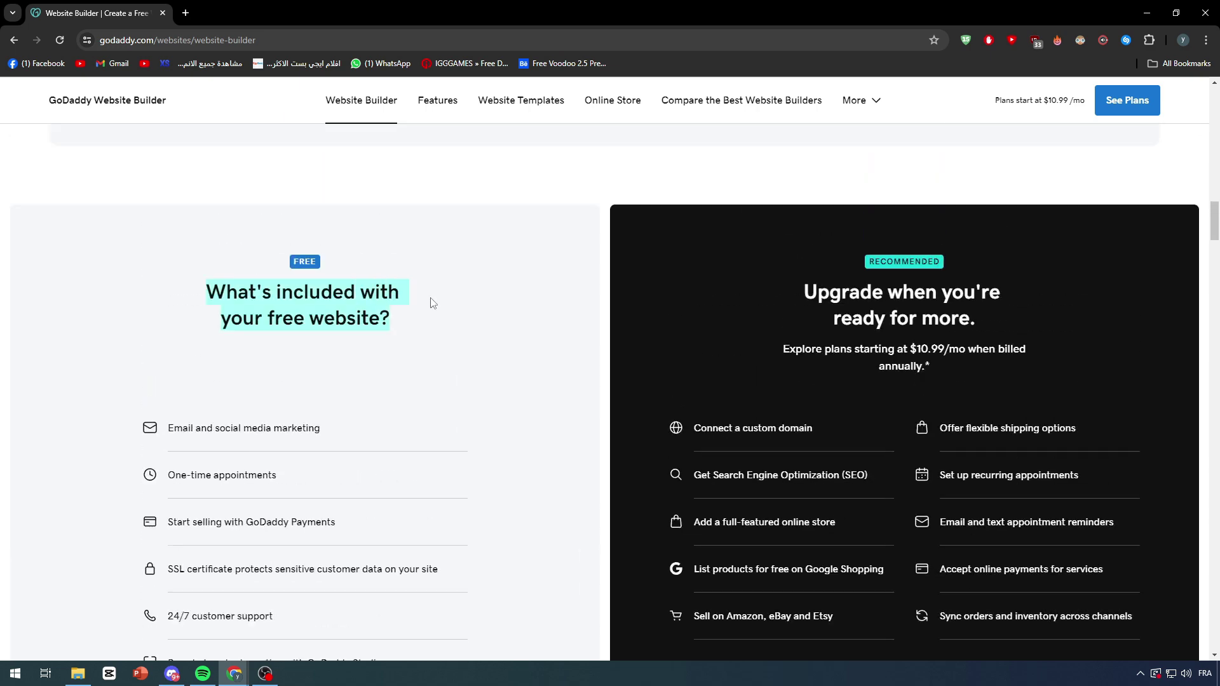
pyautogui.scroll(-3, 425, 318)
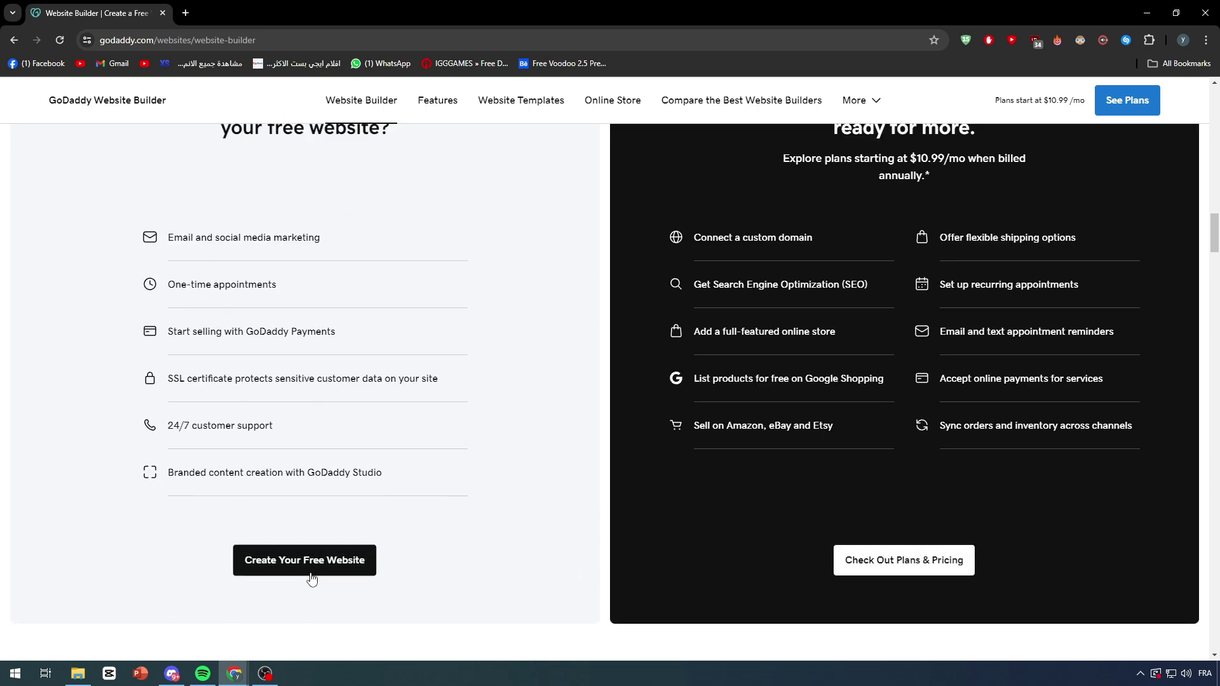
pyautogui.scroll(20, 449, 578)
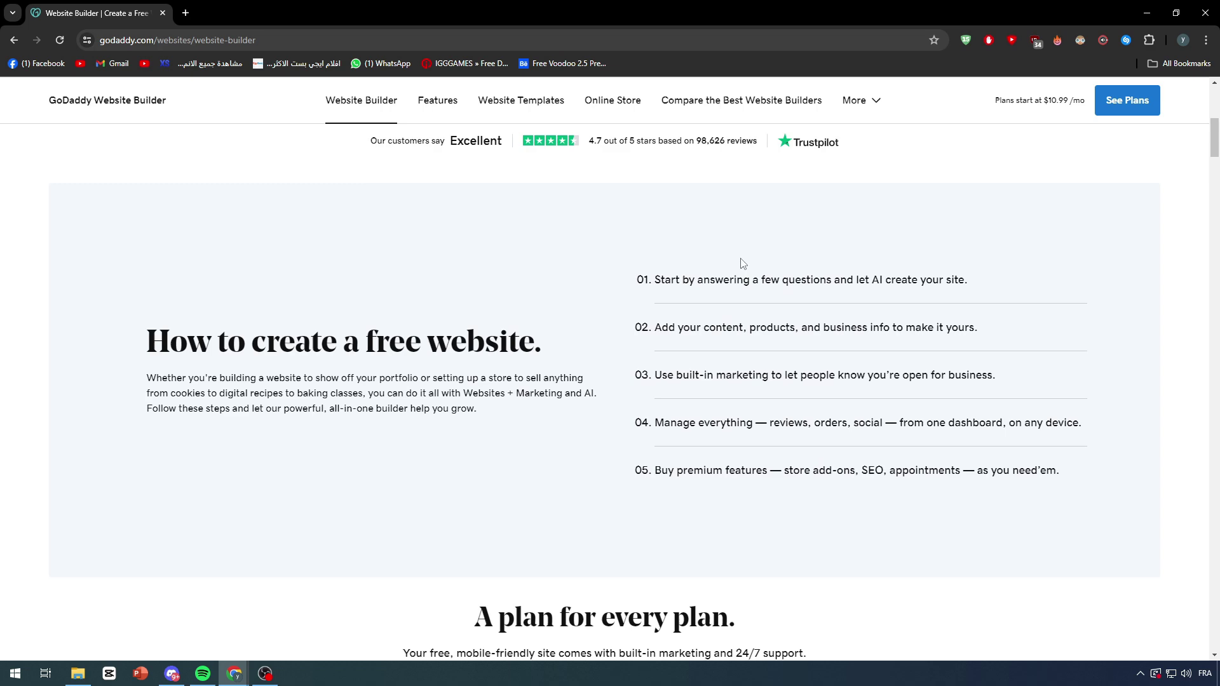
pyautogui.scroll(7, 742, 263)
pyautogui.click(1101, 100)
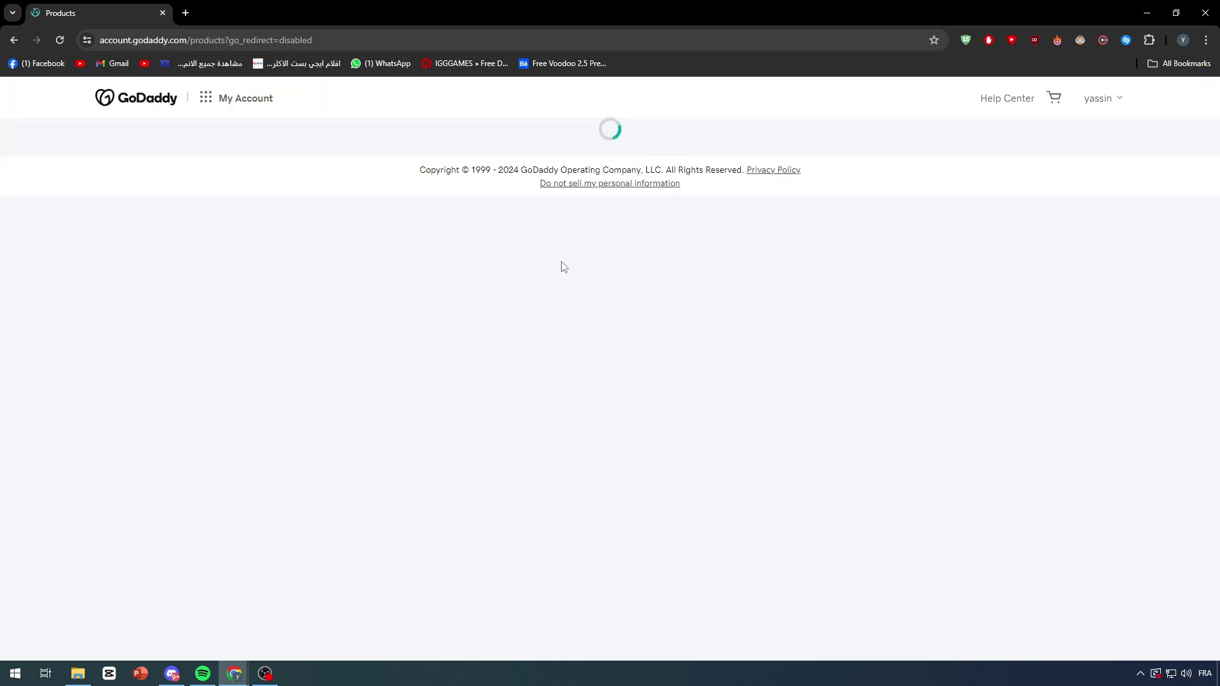
# Manage titanltd.store from My Products and start a free website from its Website section.
pyautogui.scroll(-3, 346, 399)
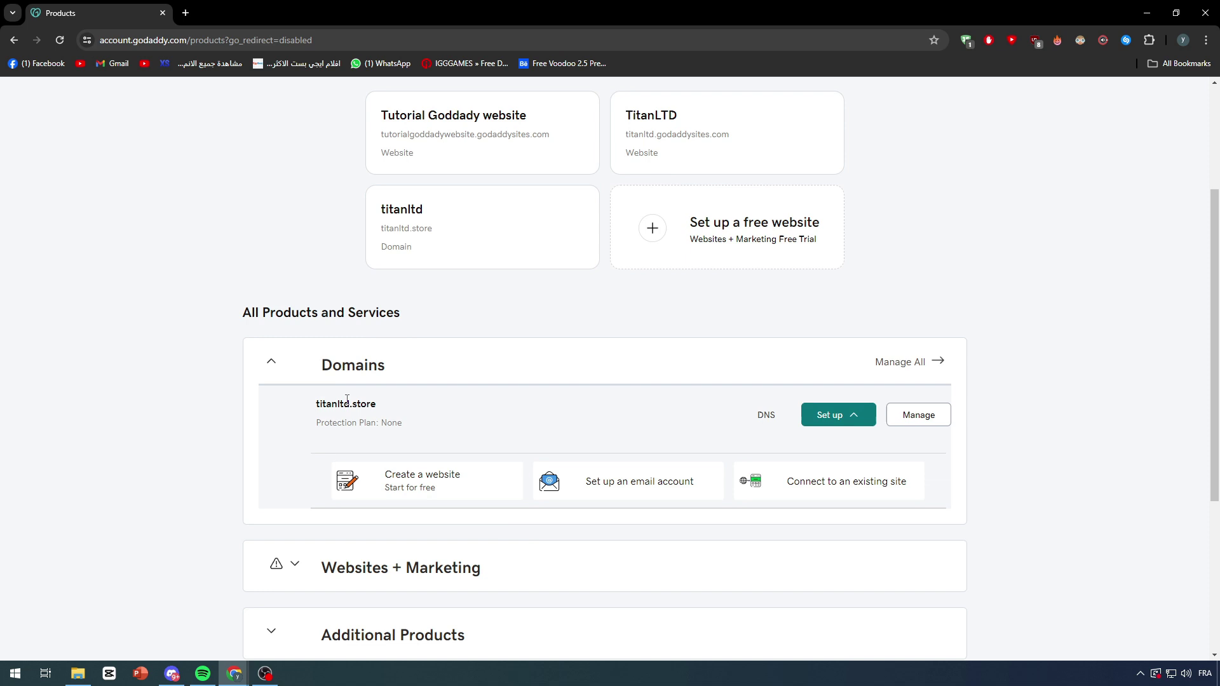
pyautogui.moveTo(251, 407); pyautogui.dragTo(476, 416)
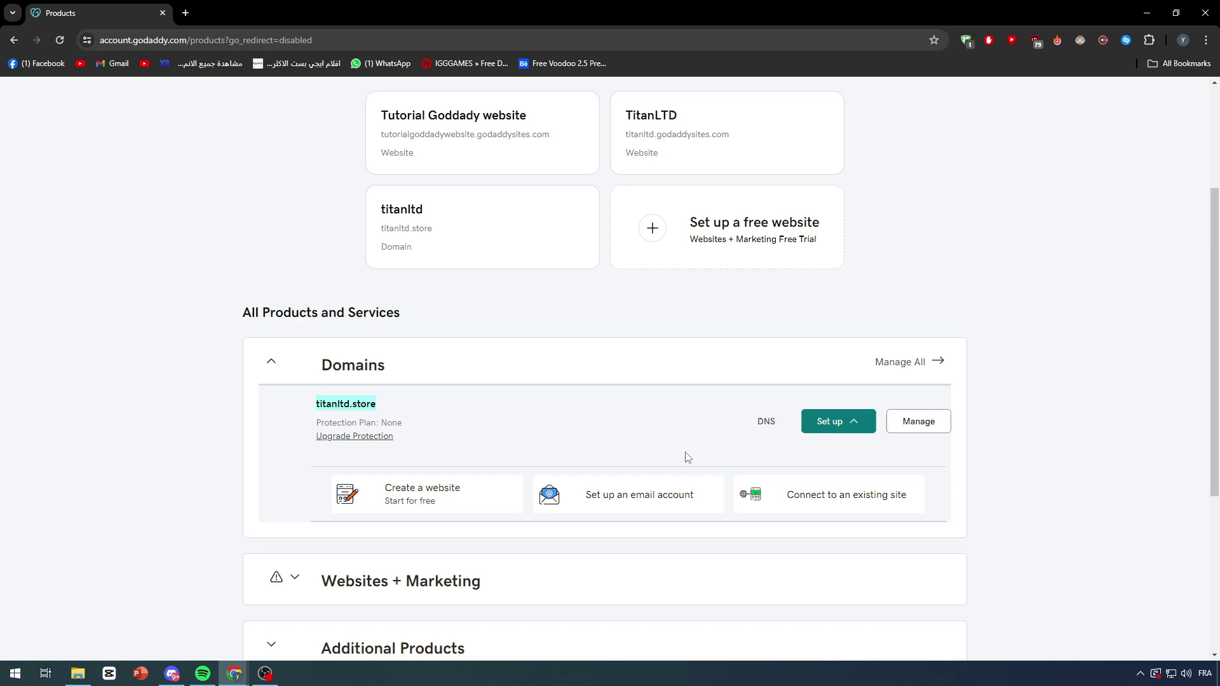
pyautogui.click(918, 422)
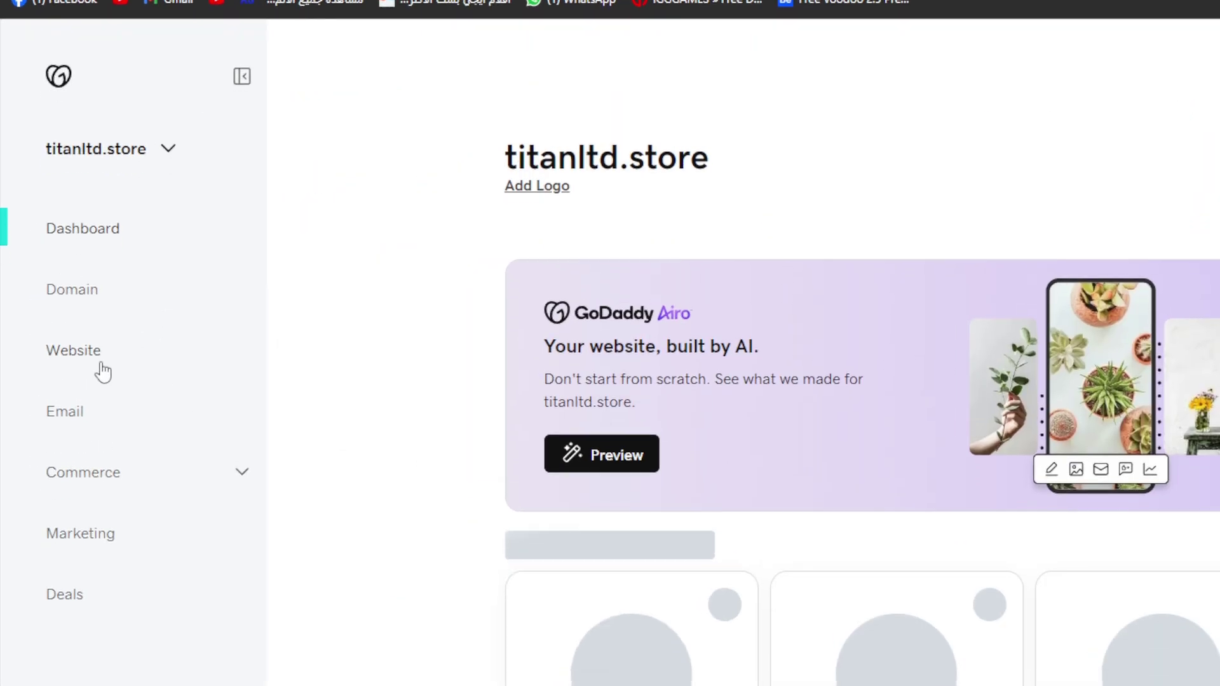
pyautogui.click(70, 298)
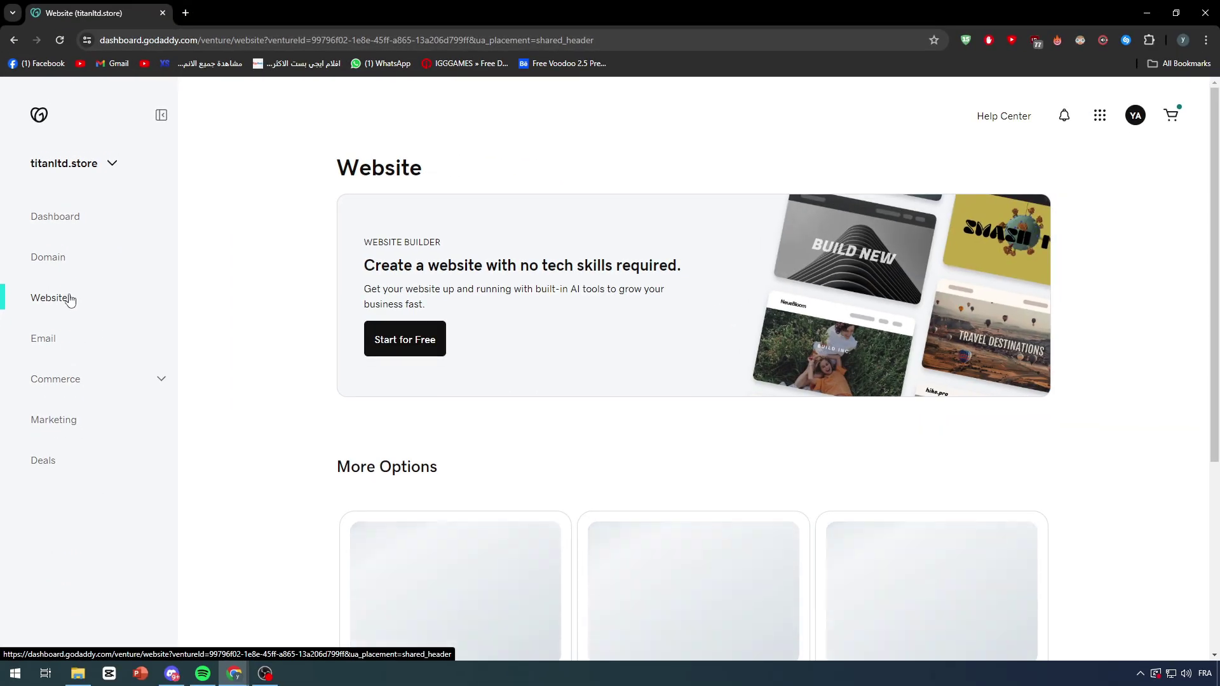
pyautogui.scroll(-3, 448, 273)
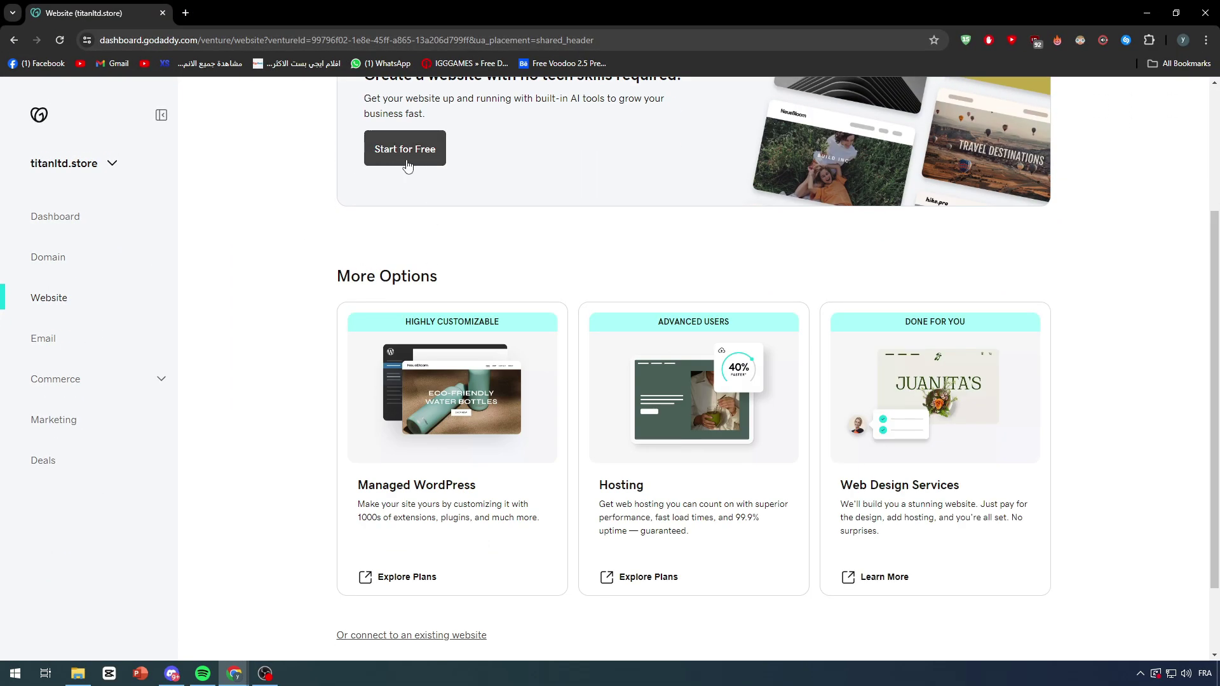
pyautogui.click(406, 160)
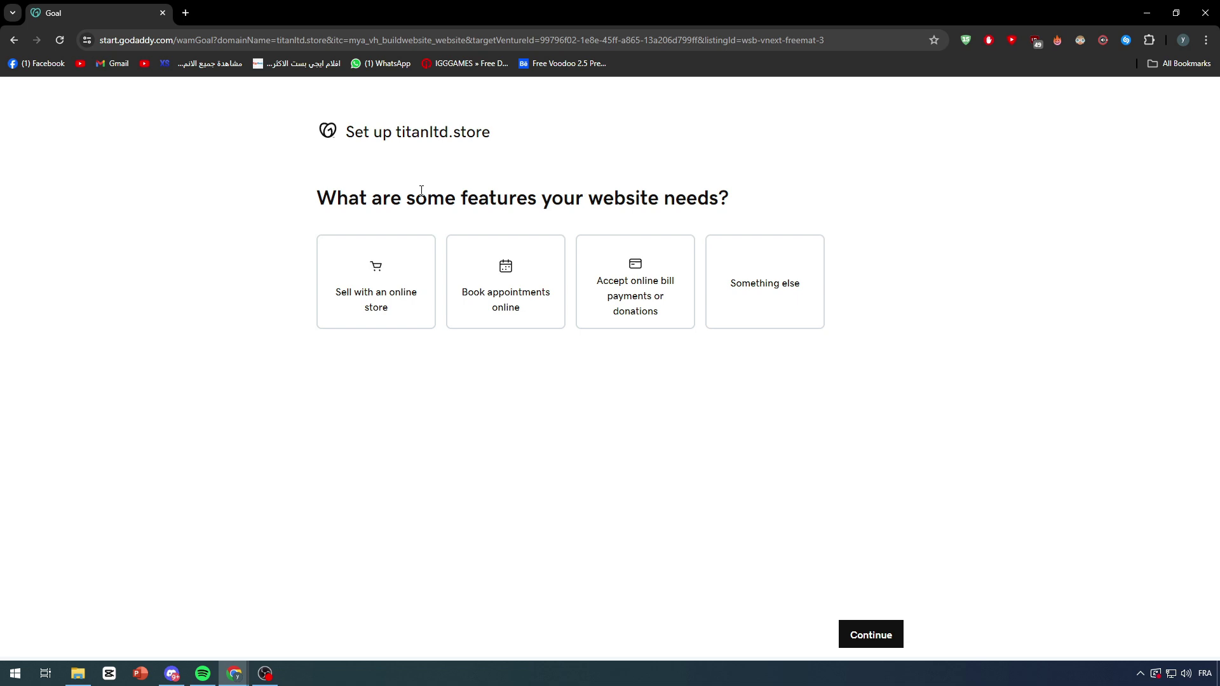
# Choose an online store, the Life Coach category and the name 'Tutorial Goddady website'.
pyautogui.click(414, 274)
pyautogui.click(859, 622)
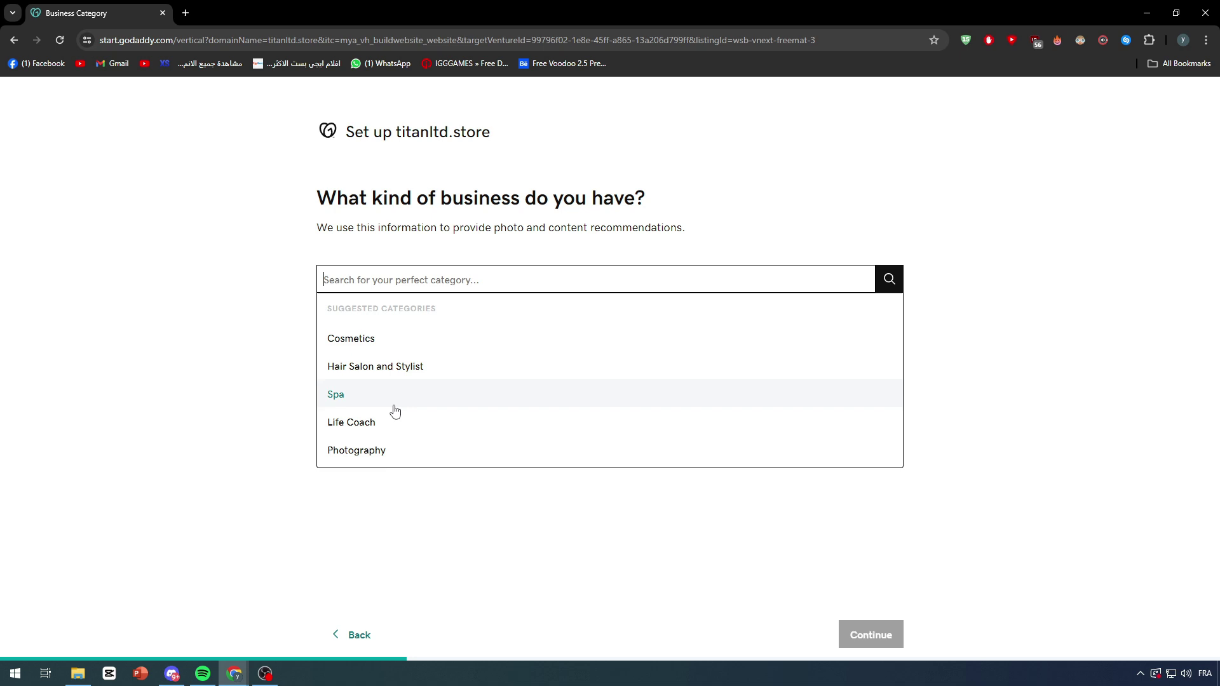
pyautogui.click(402, 430)
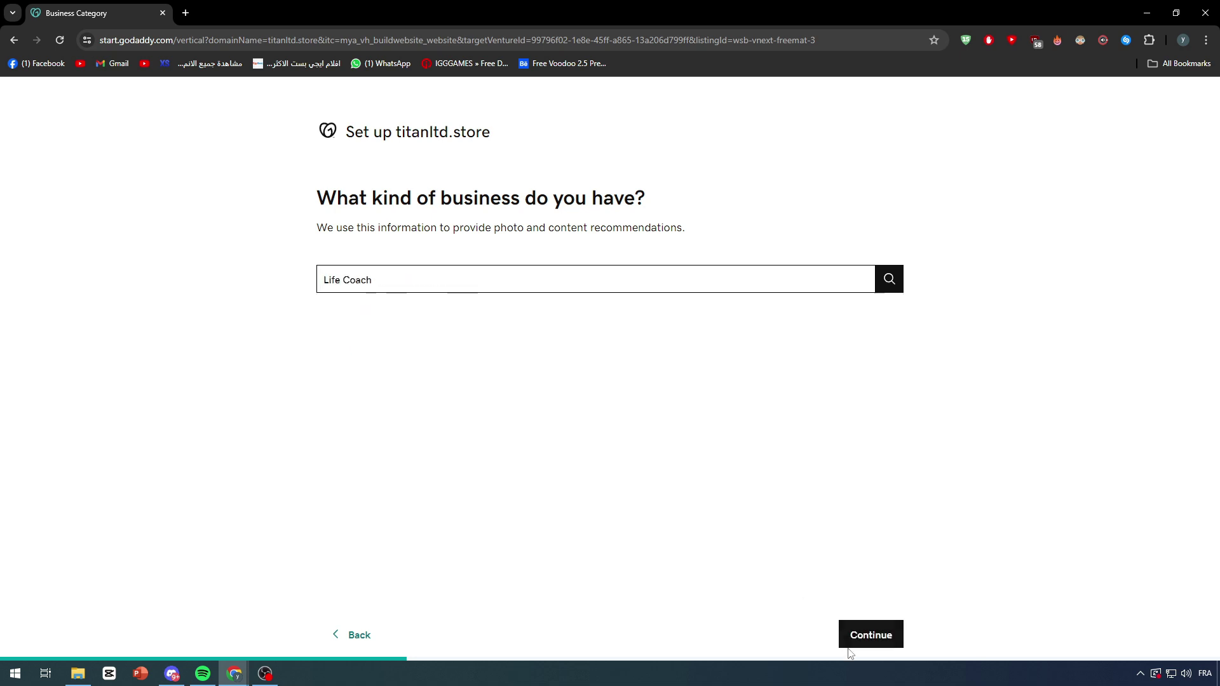
pyautogui.click(864, 634)
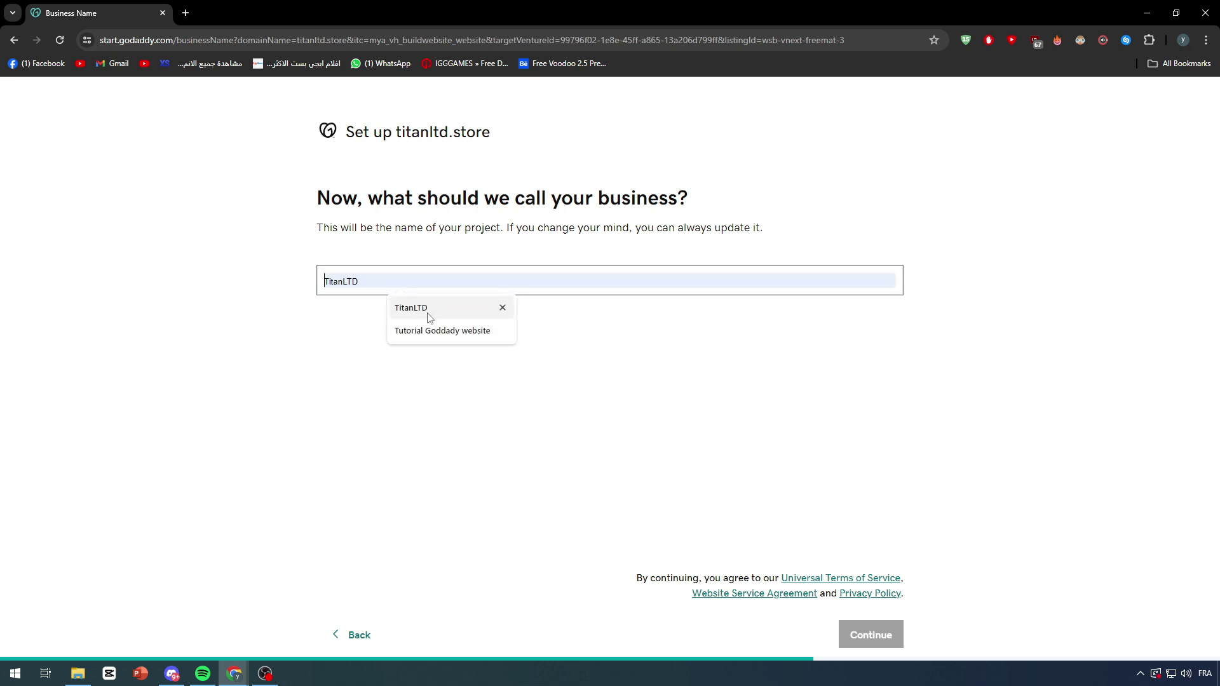
pyautogui.click(432, 331)
pyautogui.click(864, 634)
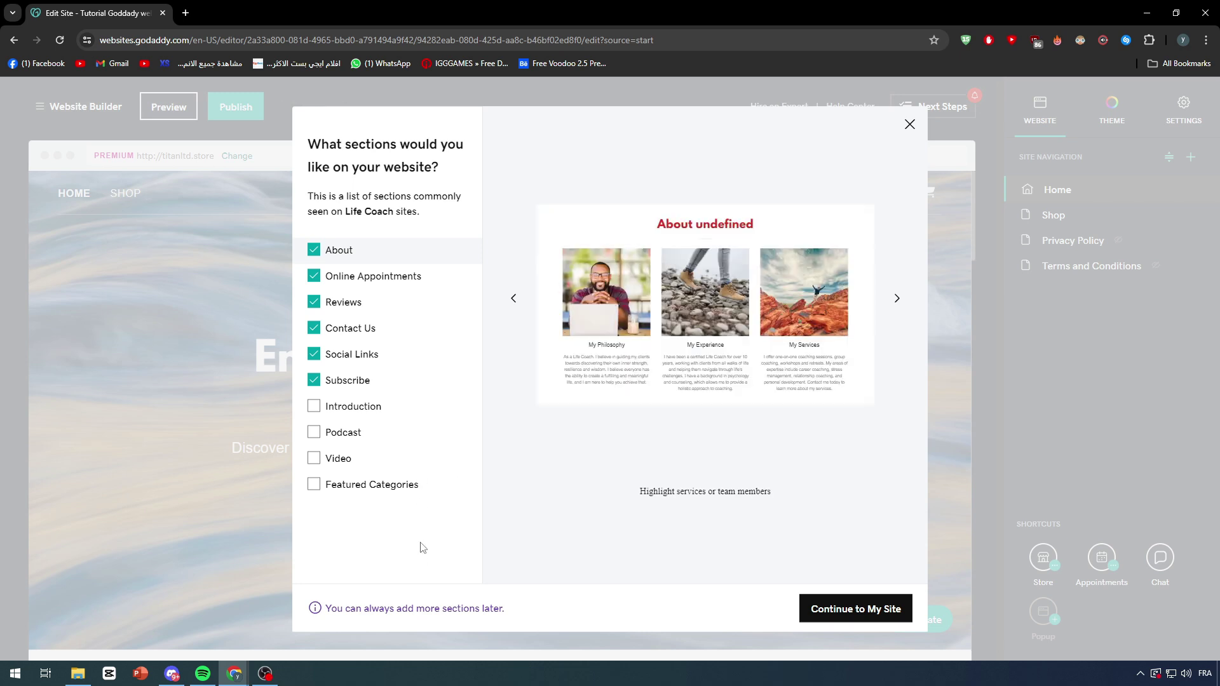
# Dismiss the section picker and the welcome tour to reach the editor.
pyautogui.click(908, 127)
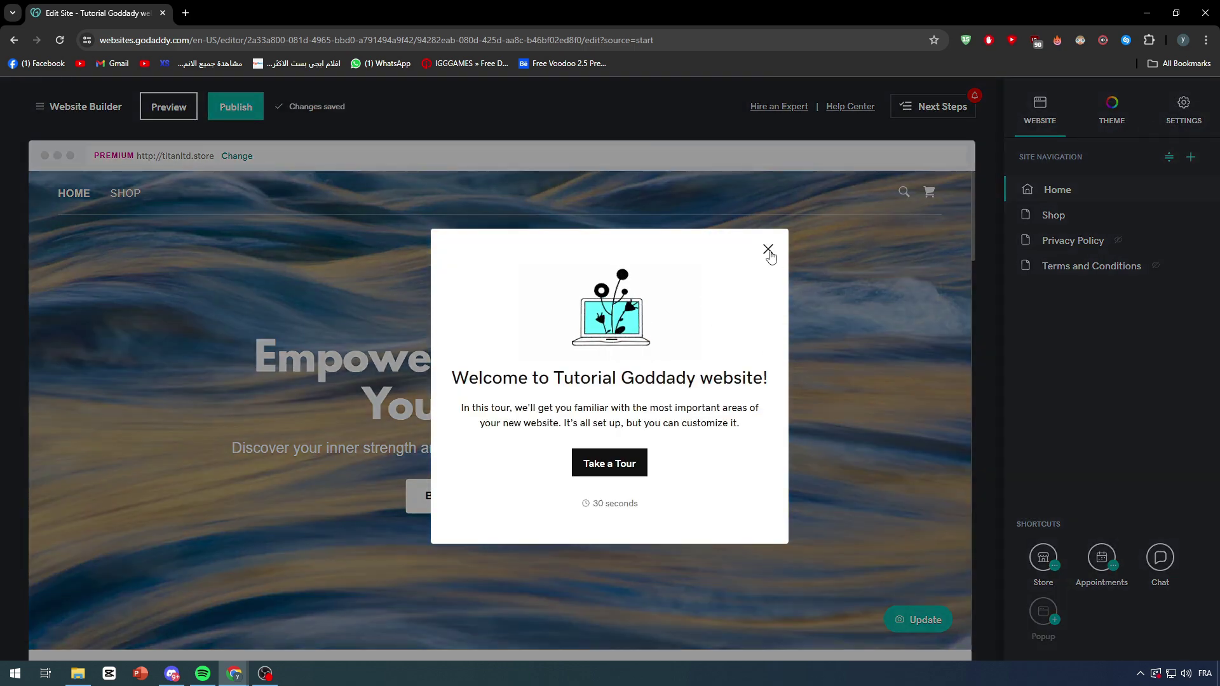
pyautogui.click(900, 243)
pyautogui.scroll(-12, 867, 230)
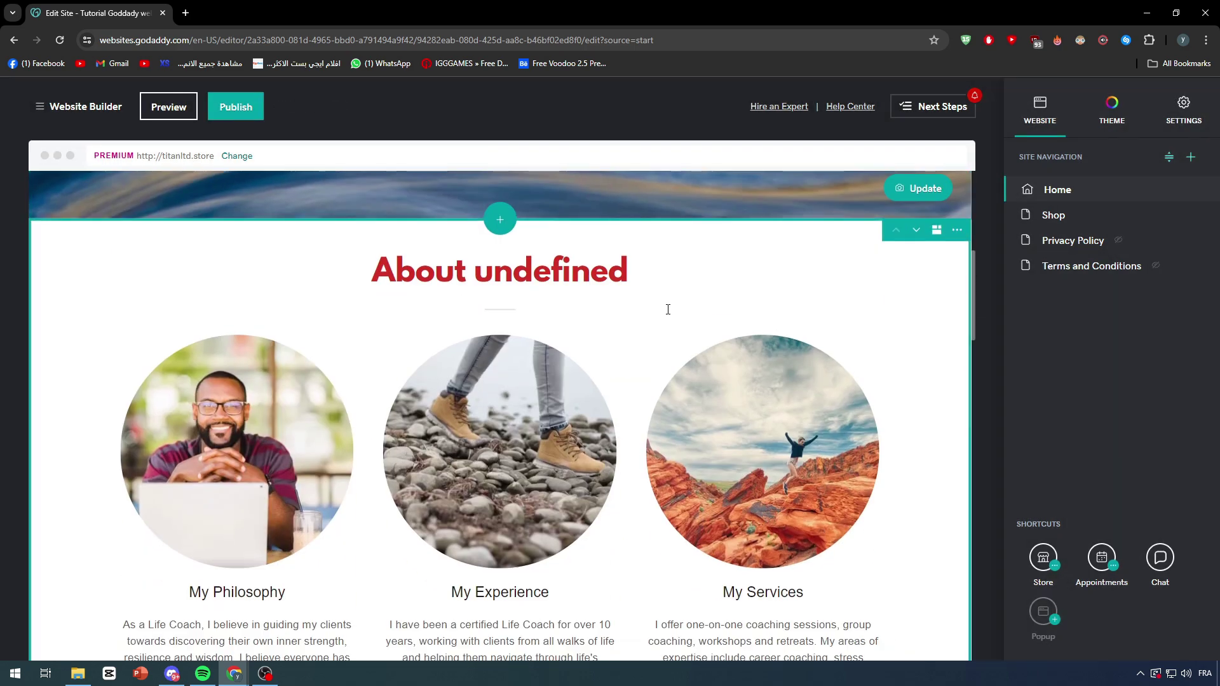
pyautogui.scroll(2, 292, 342)
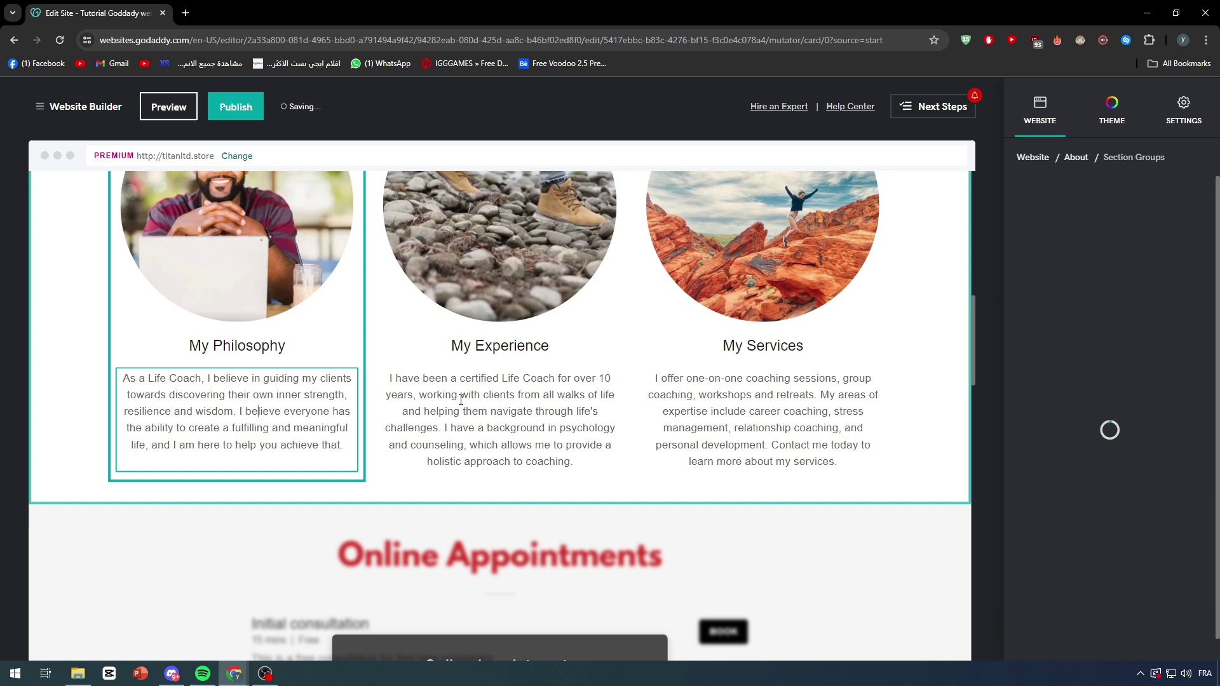
# Accept Grammarly fixes: comma before 'and' in My Services, remove 'through' in My Experience.
pyautogui.moveTo(419, 394)
pyautogui.mouseDown()
pyautogui.moveTo(554, 411)
pyautogui.moveTo(418, 395)
pyautogui.moveTo(411, 378)
pyautogui.mouseUp()
pyautogui.click(465, 412)
pyautogui.click(411, 378)
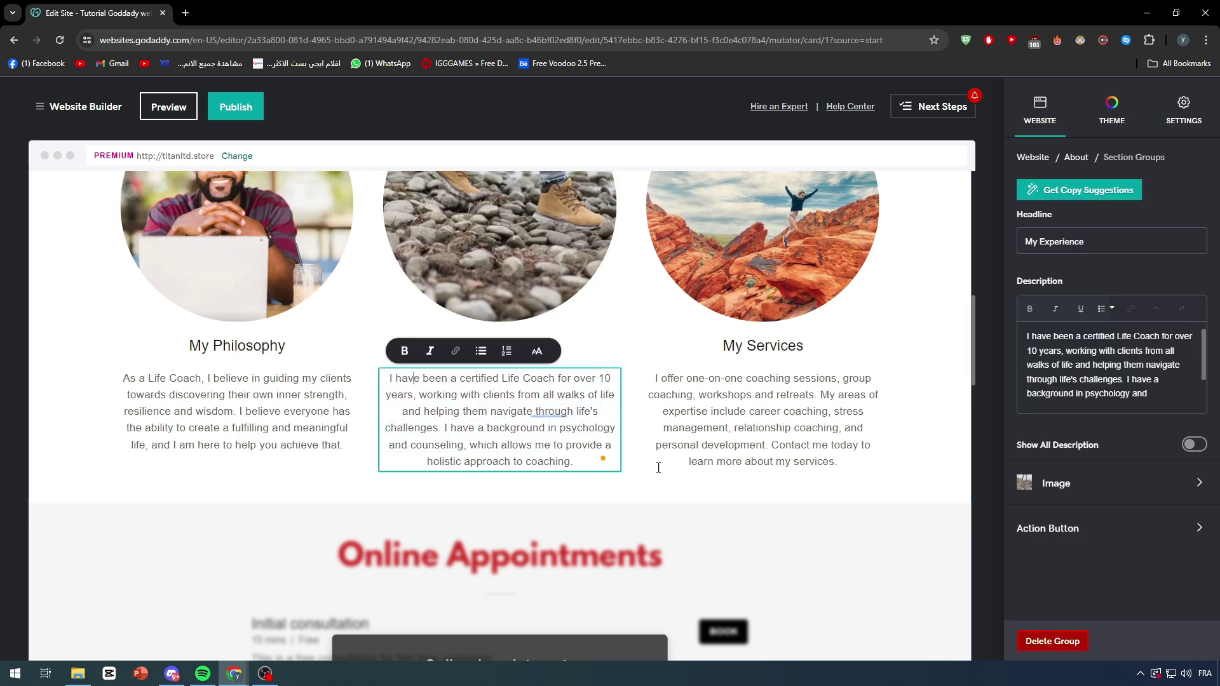
pyautogui.moveTo(650, 394); pyautogui.dragTo(862, 428)
pyautogui.click(526, 411)
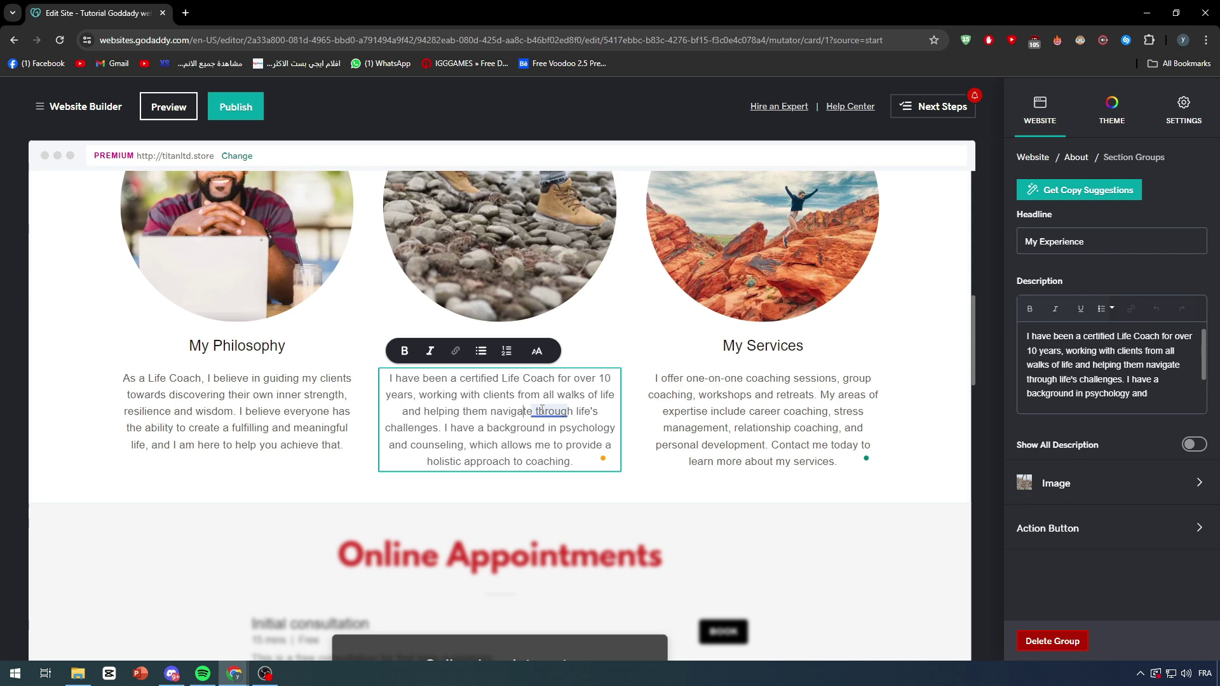
pyautogui.moveTo(540, 410)
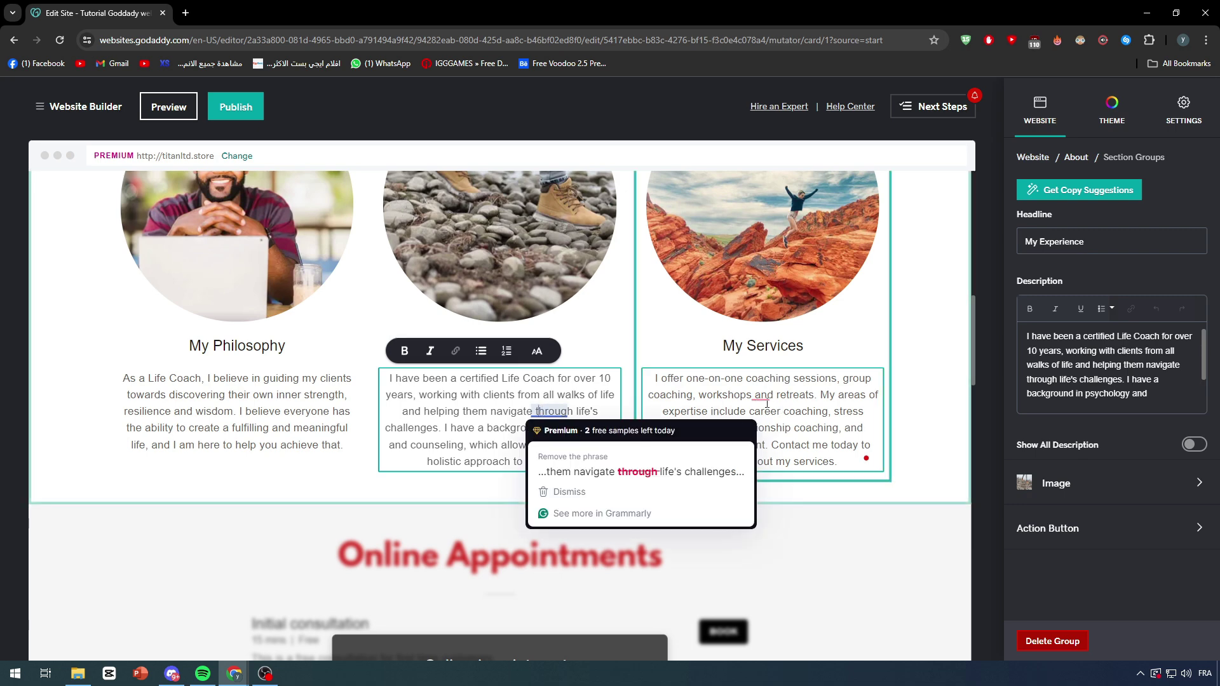
pyautogui.click(762, 395)
pyautogui.click(775, 433)
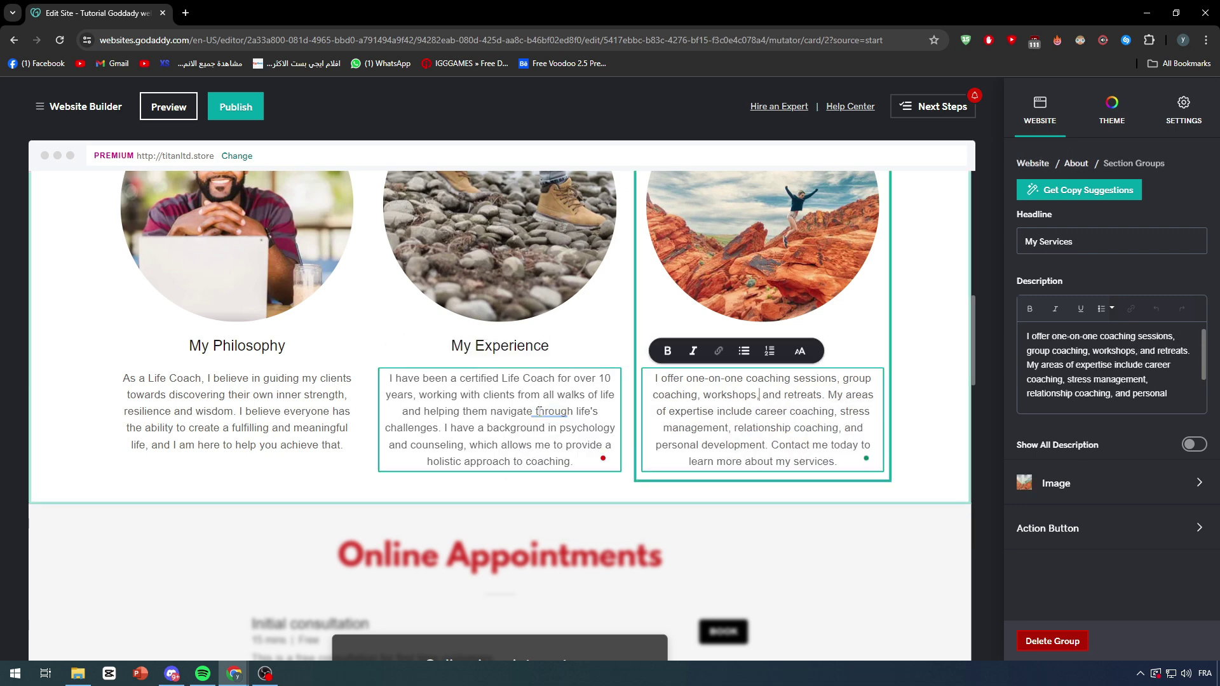
pyautogui.click(548, 411)
pyautogui.click(621, 471)
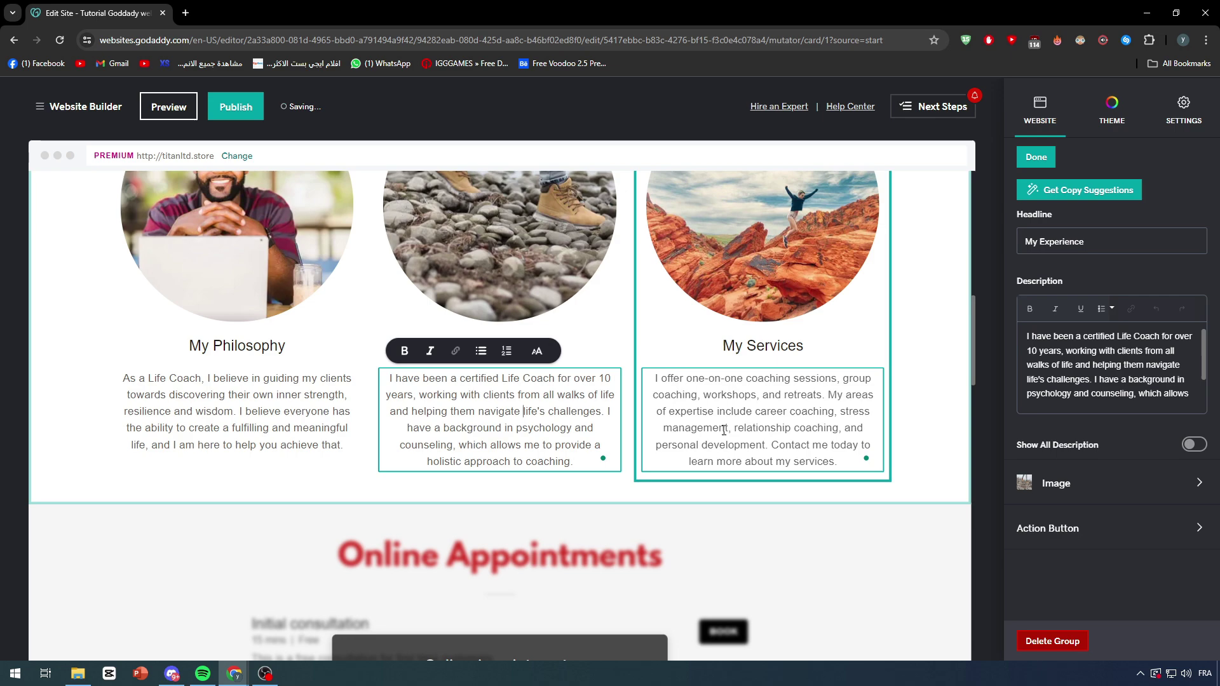
pyautogui.scroll(10, 570, 419)
pyautogui.scroll(1, 569, 421)
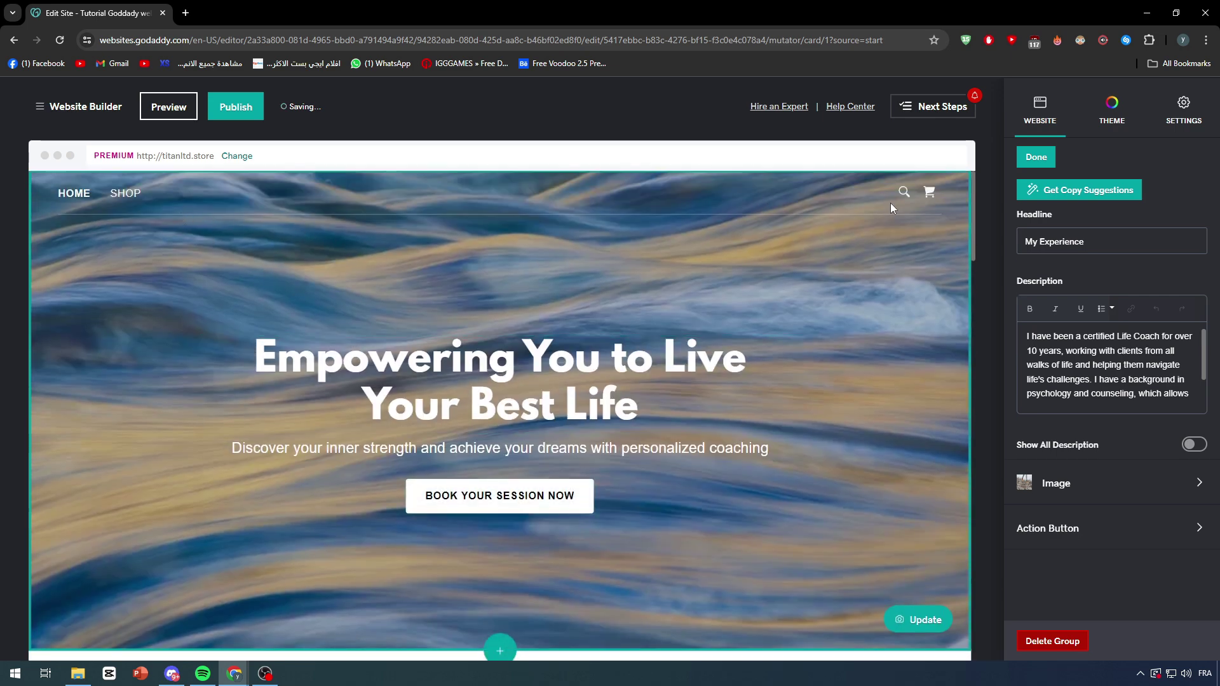
# Check the Subscribe headline and Email field, then open the Footer settings for Tutorial Goddady website.
pyautogui.scroll(-20, 889, 215)
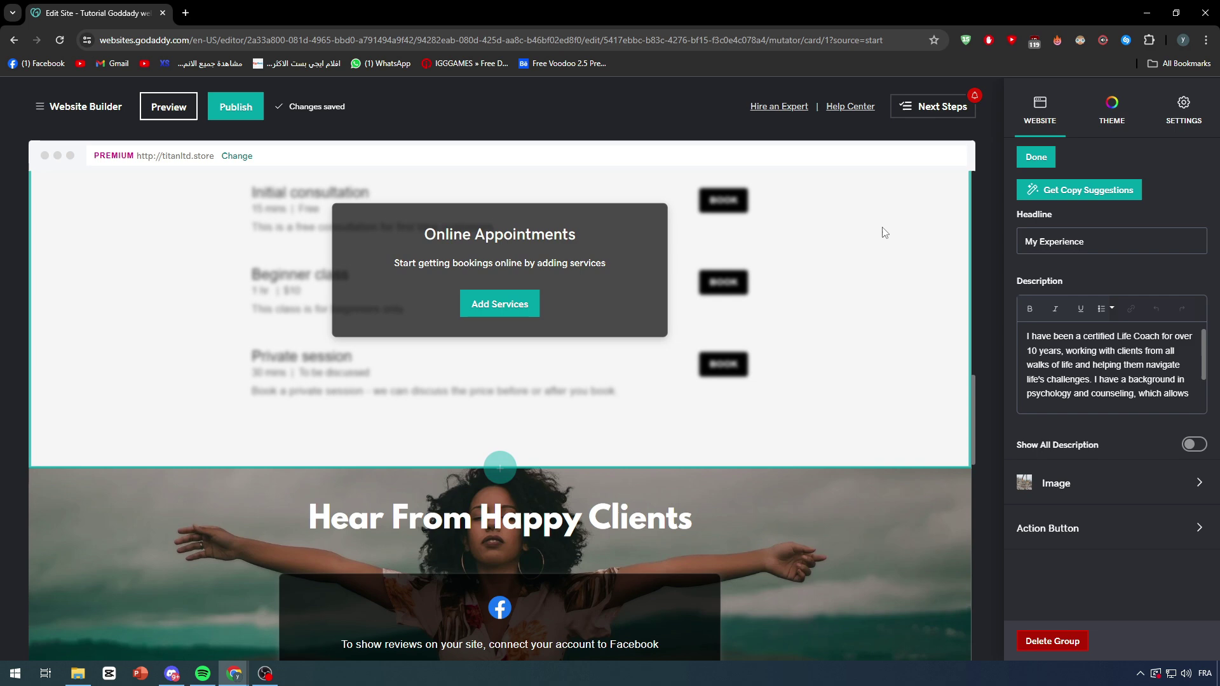
pyautogui.scroll(-6, 884, 232)
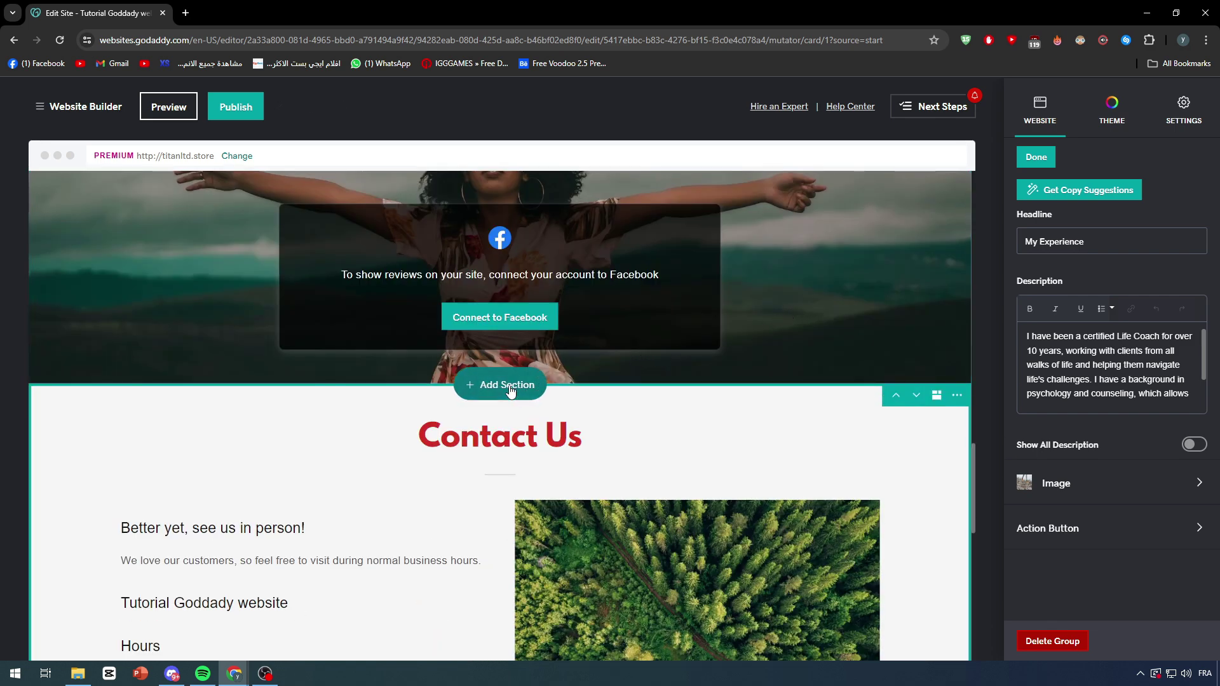
pyautogui.scroll(-11, 508, 389)
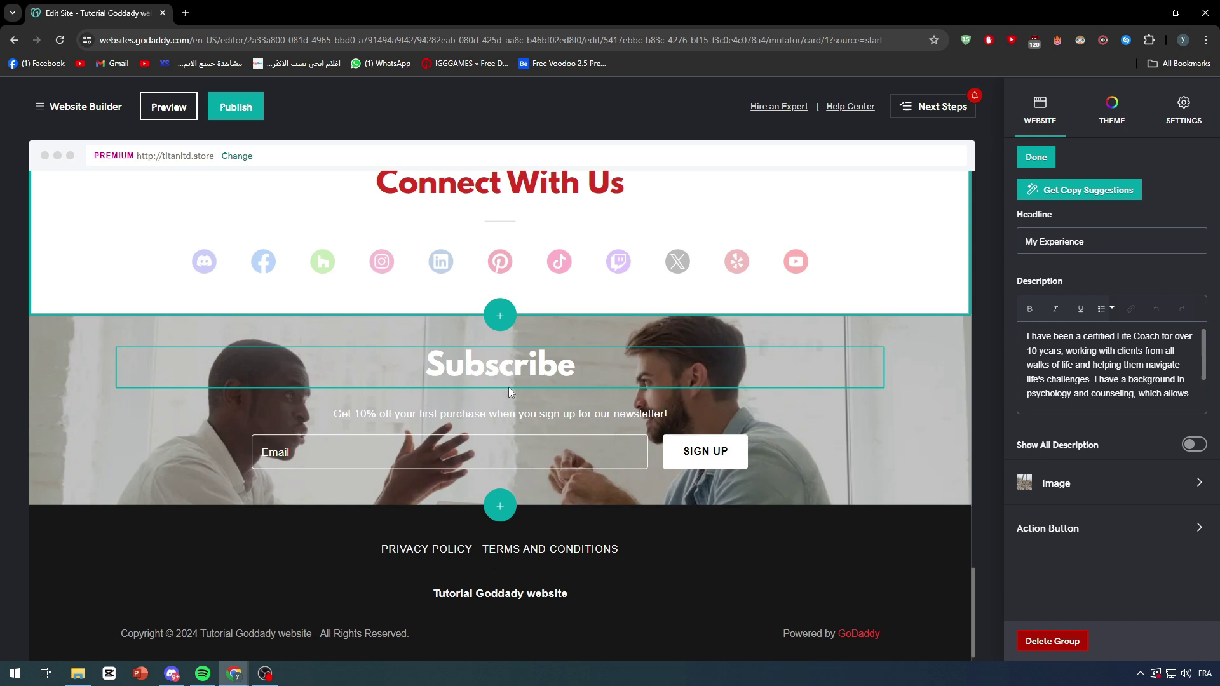
pyautogui.scroll(2, 507, 388)
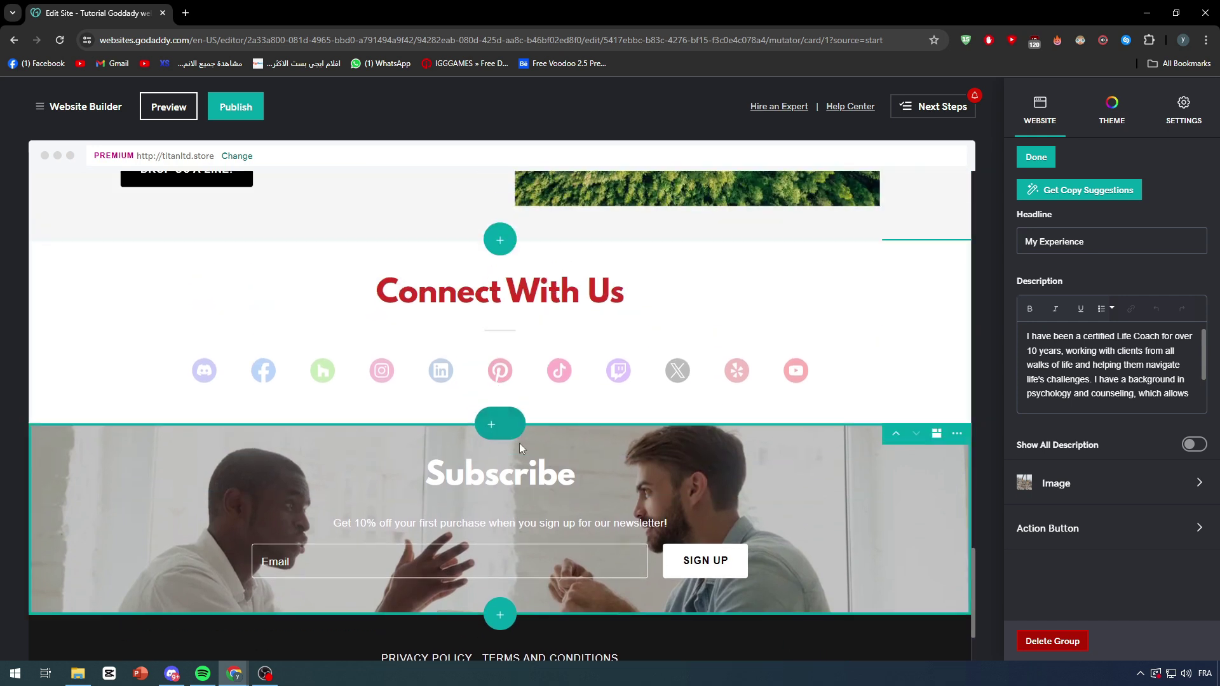
pyautogui.click(486, 456)
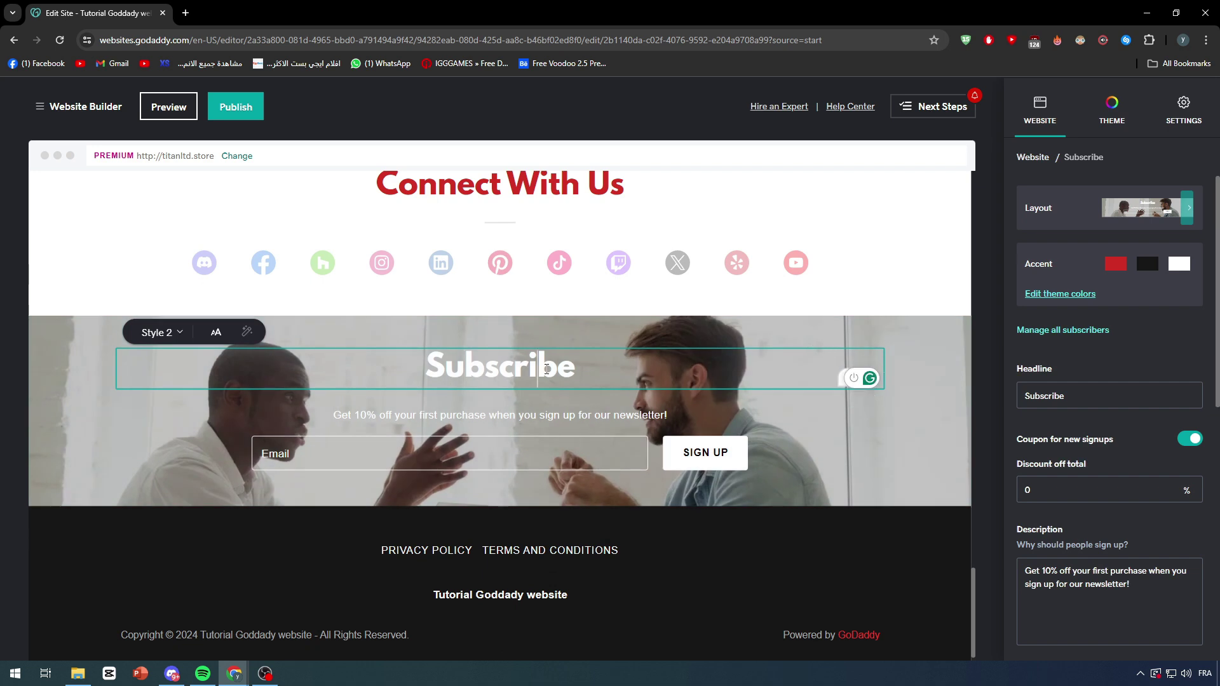
pyautogui.doubleClick(547, 369)
pyautogui.click(275, 455)
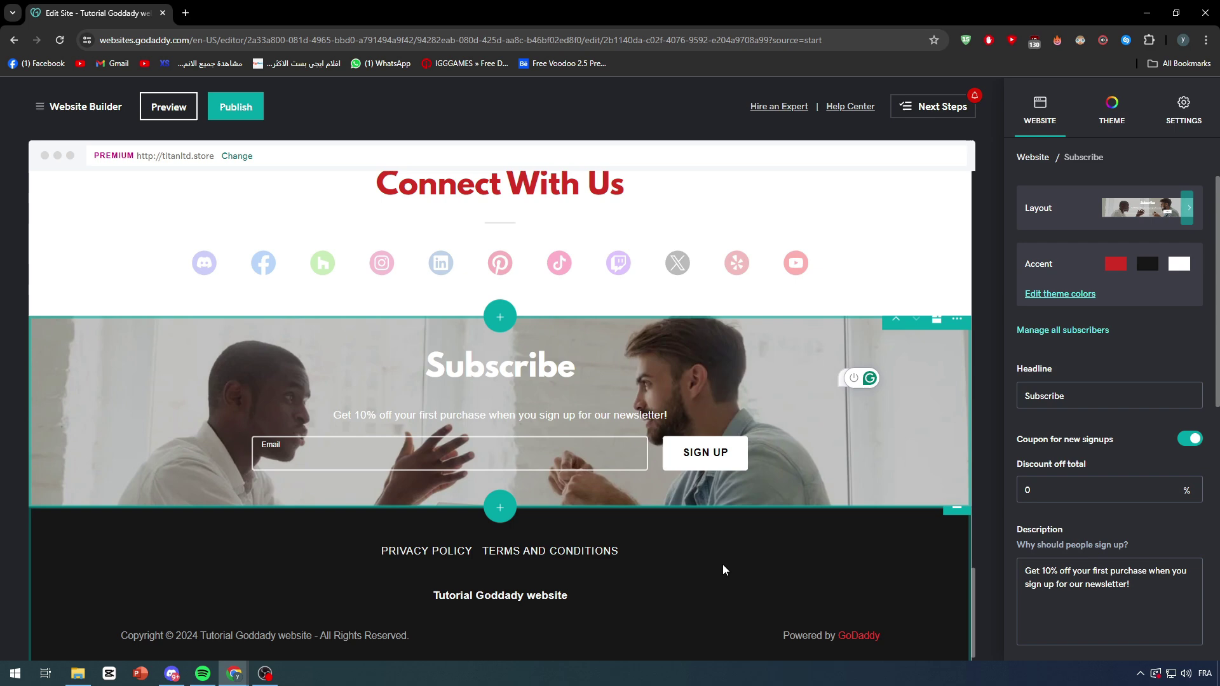
pyautogui.click(768, 559)
pyautogui.scroll(5, 768, 559)
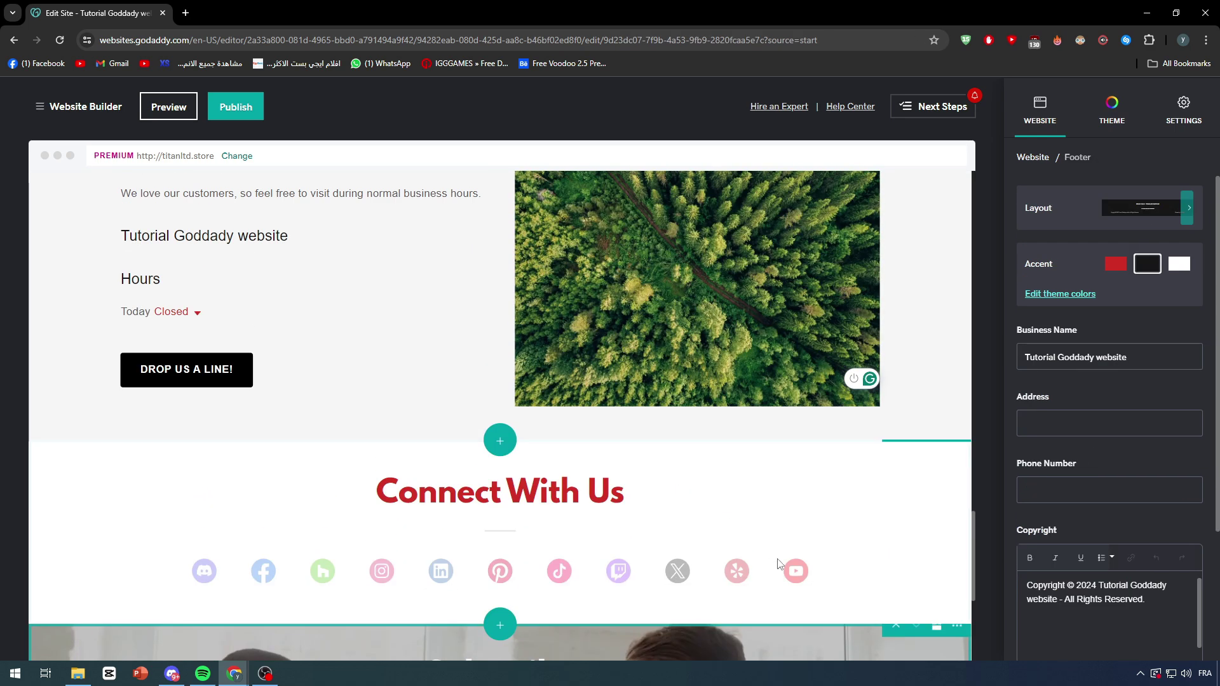
pyautogui.click(484, 448)
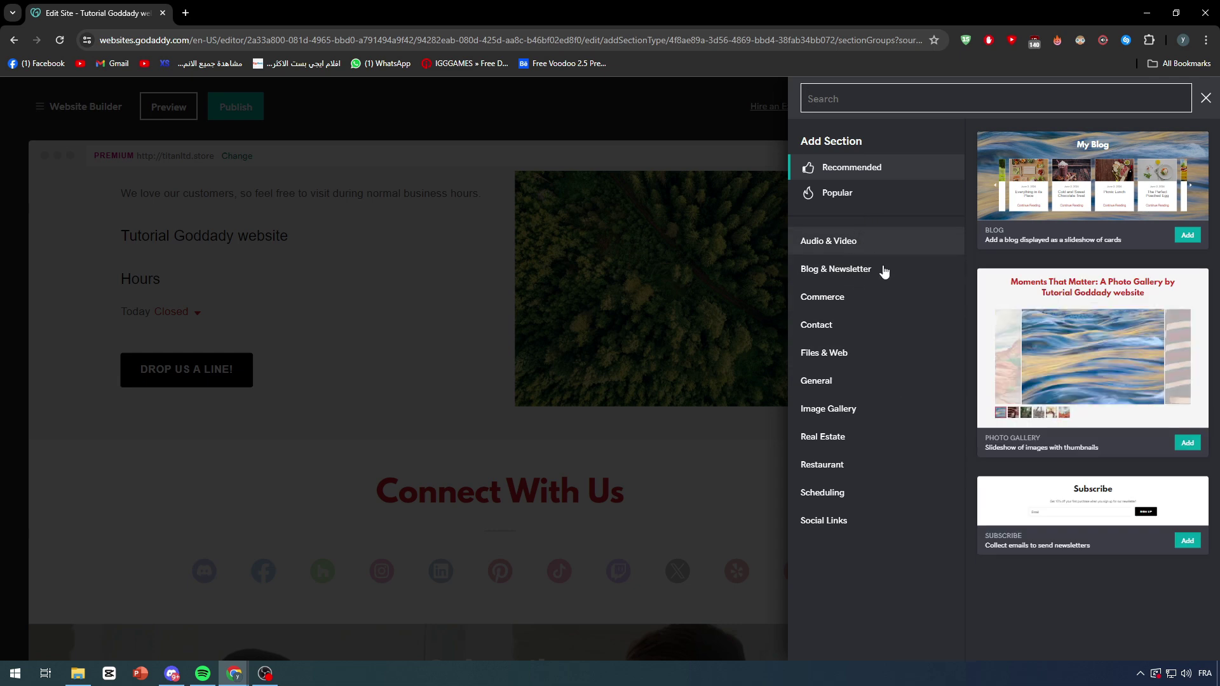
pyautogui.click(837, 194)
pyautogui.click(838, 241)
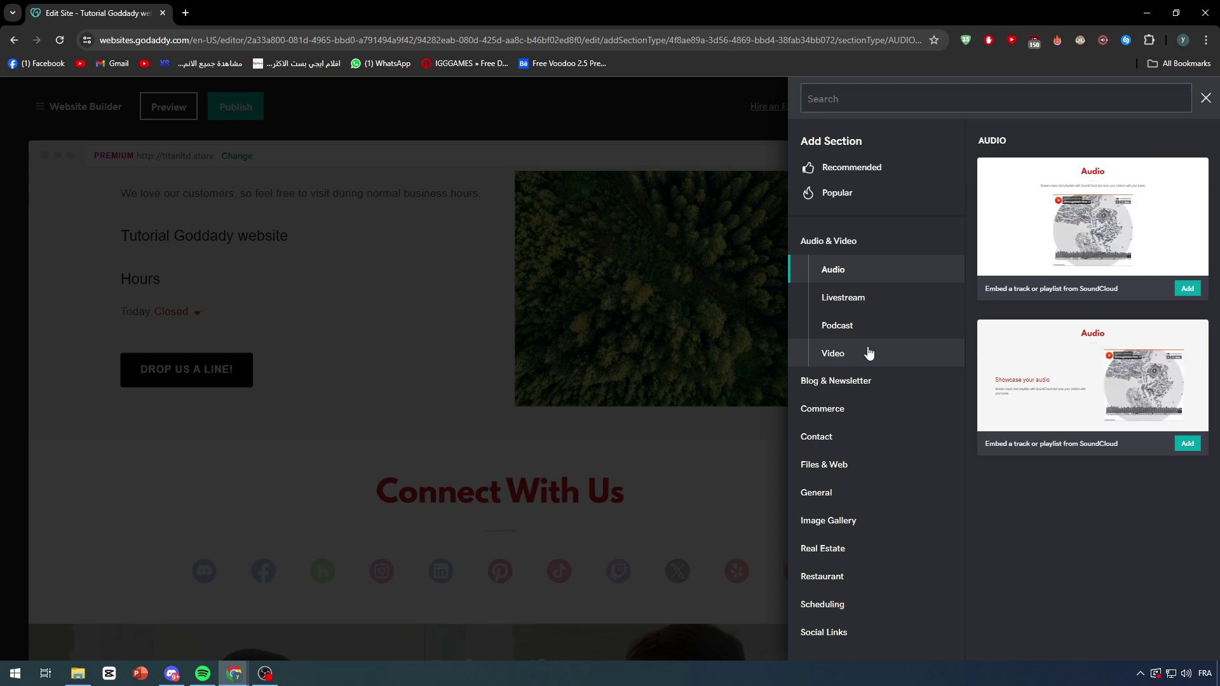
pyautogui.click(866, 247)
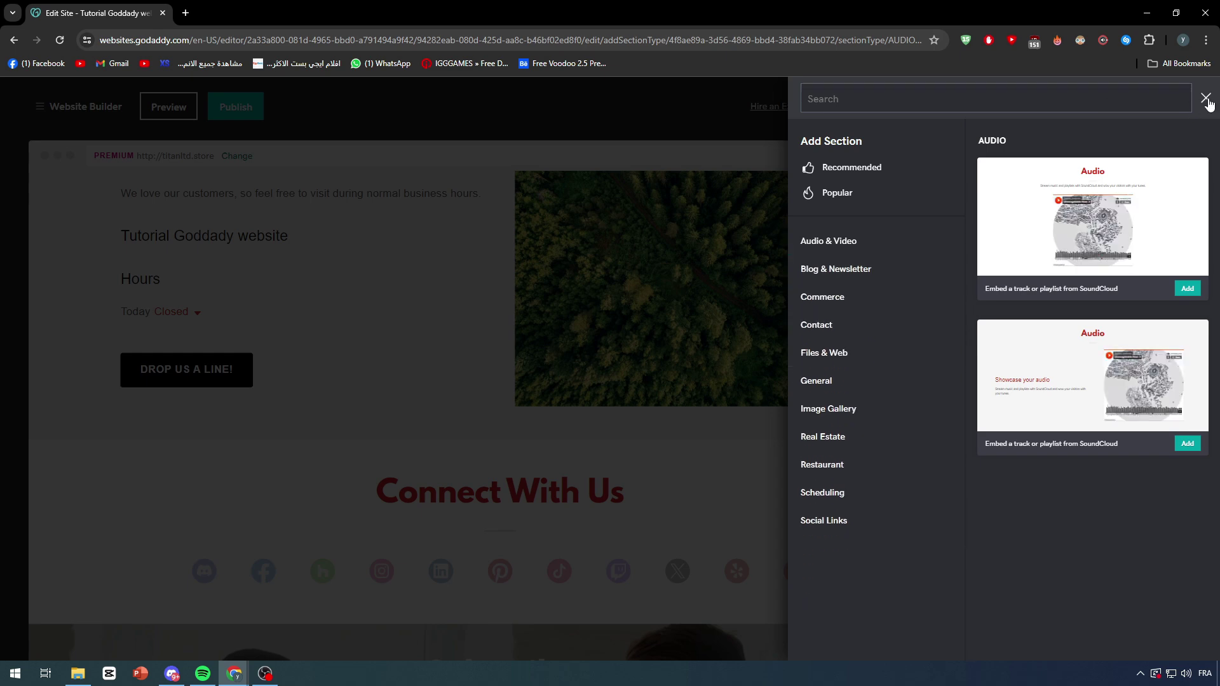
pyautogui.click(1206, 99)
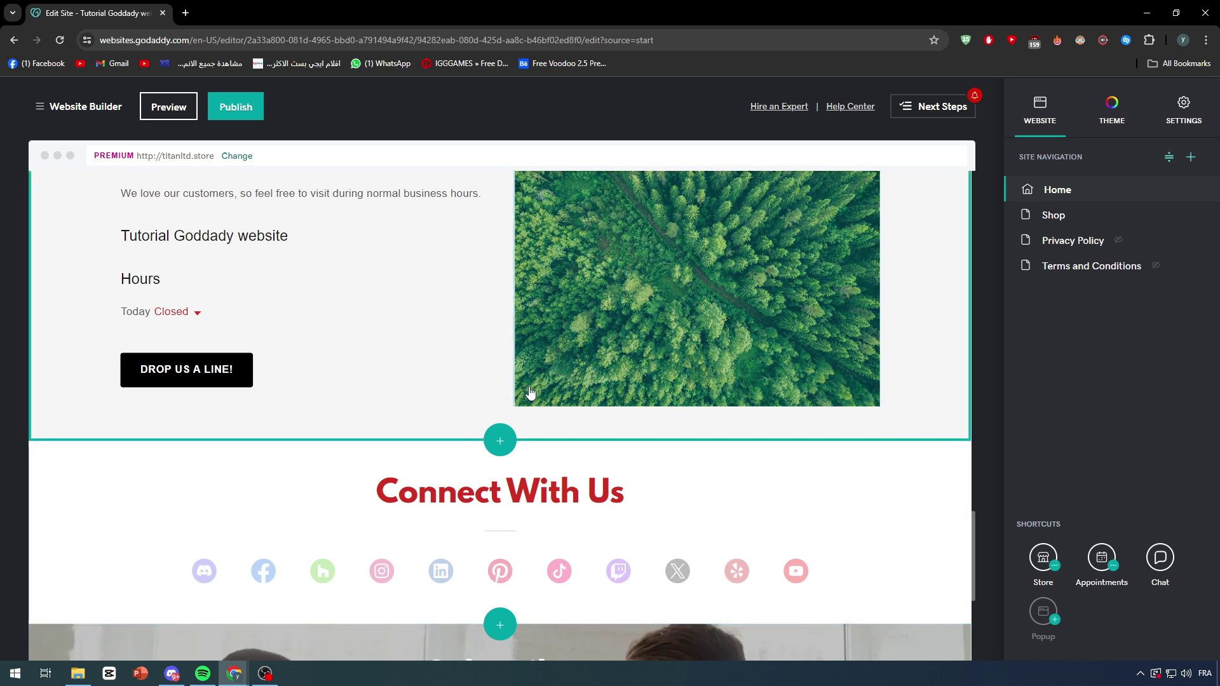
# Scroll back to the top and bring up the Theme panel and site Settings.
pyautogui.scroll(15, 850, 280)
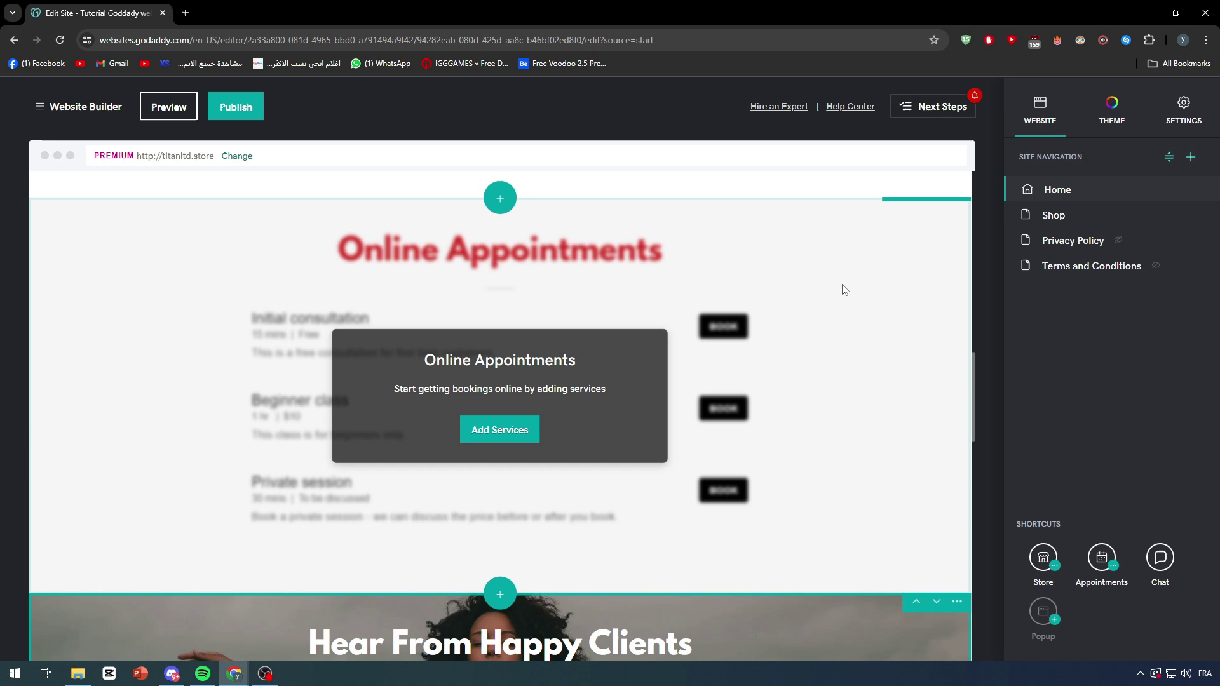
pyautogui.scroll(10, 796, 298)
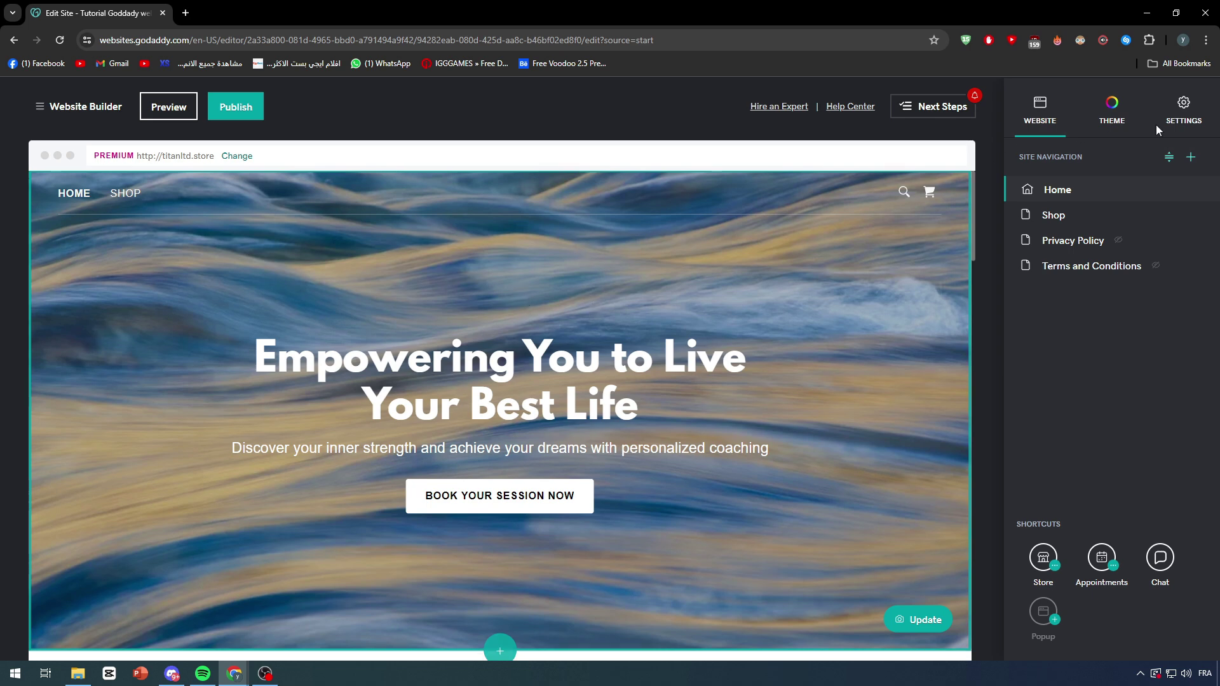
pyautogui.click(1112, 111)
pyautogui.click(1178, 119)
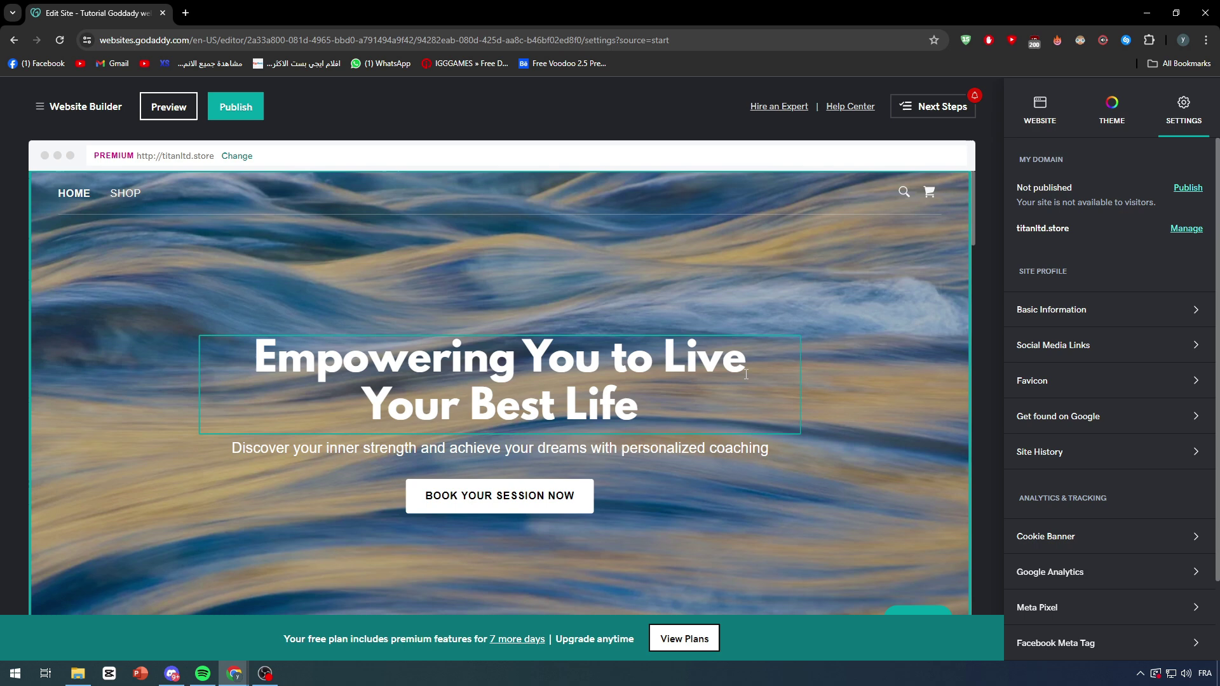
# Open and dismiss the Publish choices and navigation menu, returning to the Modern theme options.
pyautogui.click(258, 114)
pyautogui.click(779, 117)
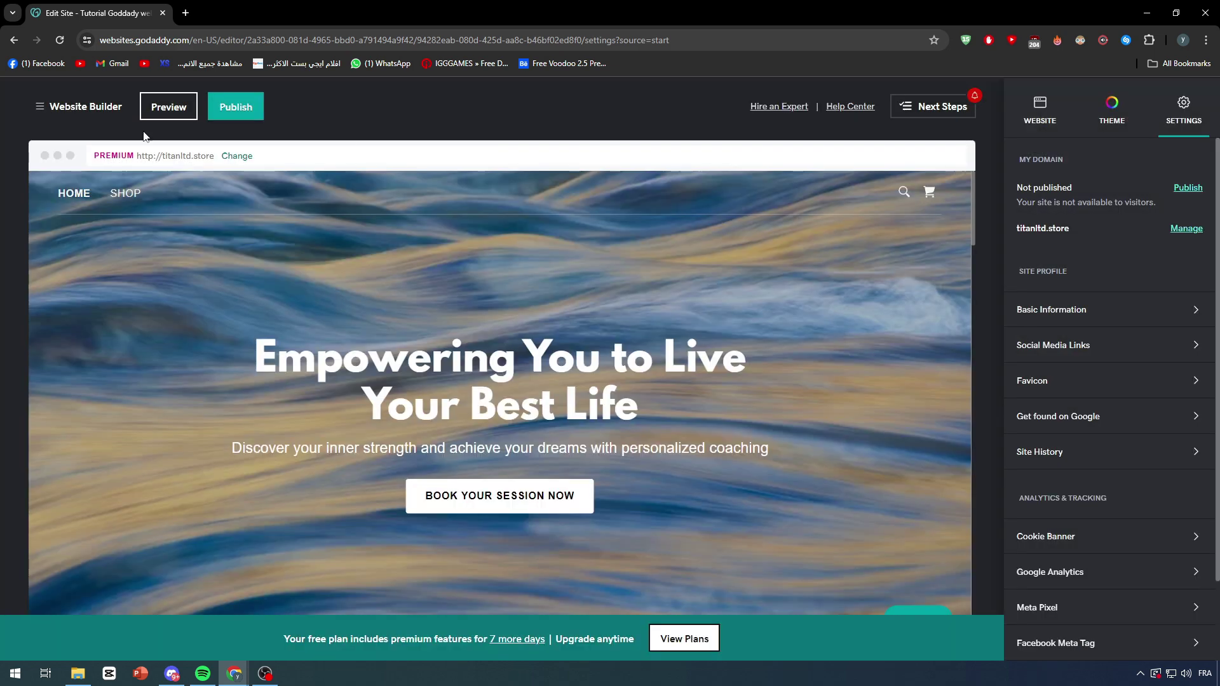
pyautogui.click(71, 108)
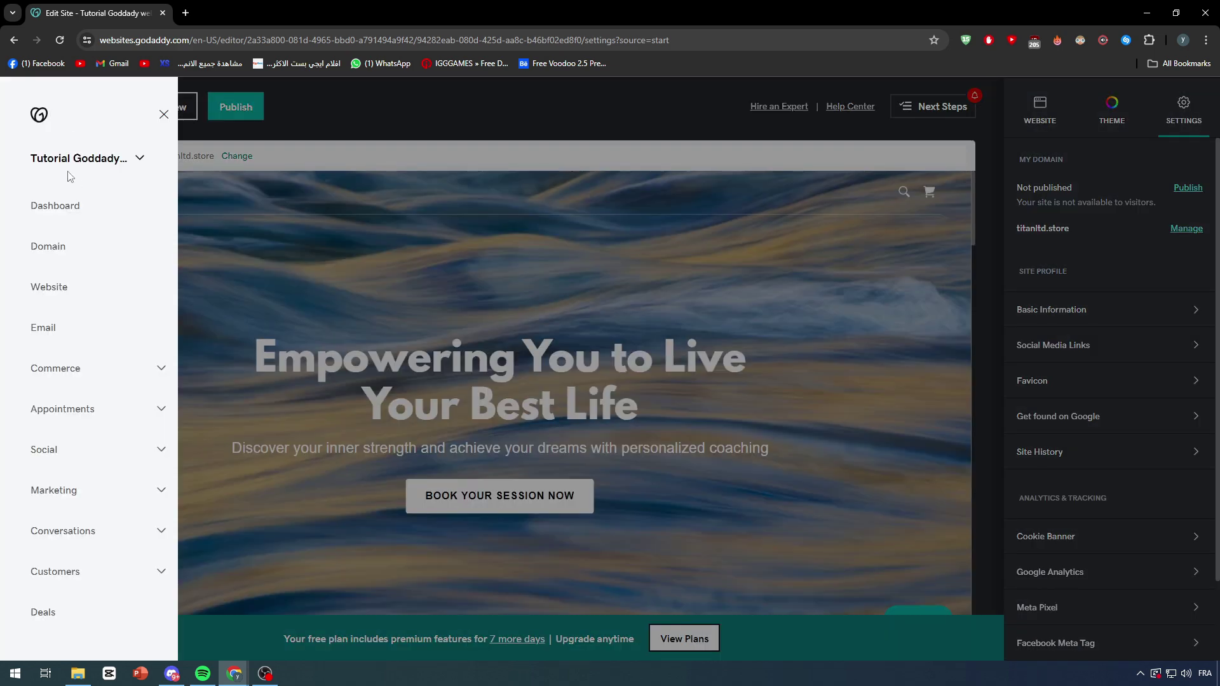
pyautogui.click(229, 541)
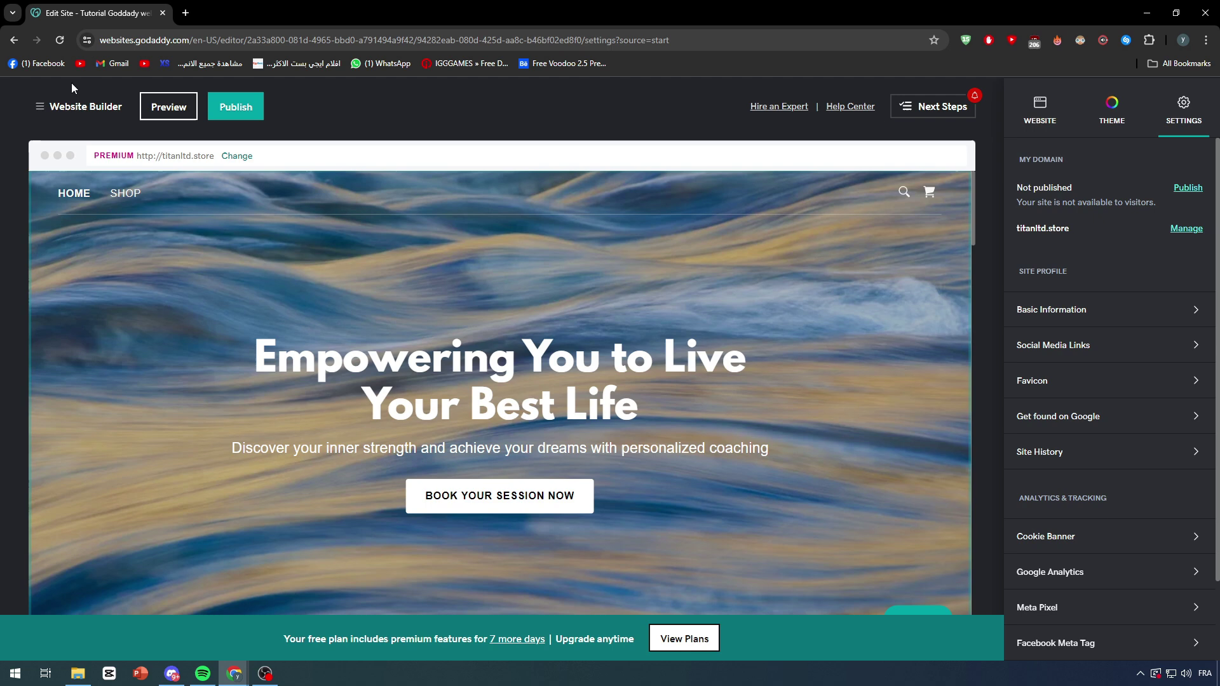
pyautogui.click(12, 45)
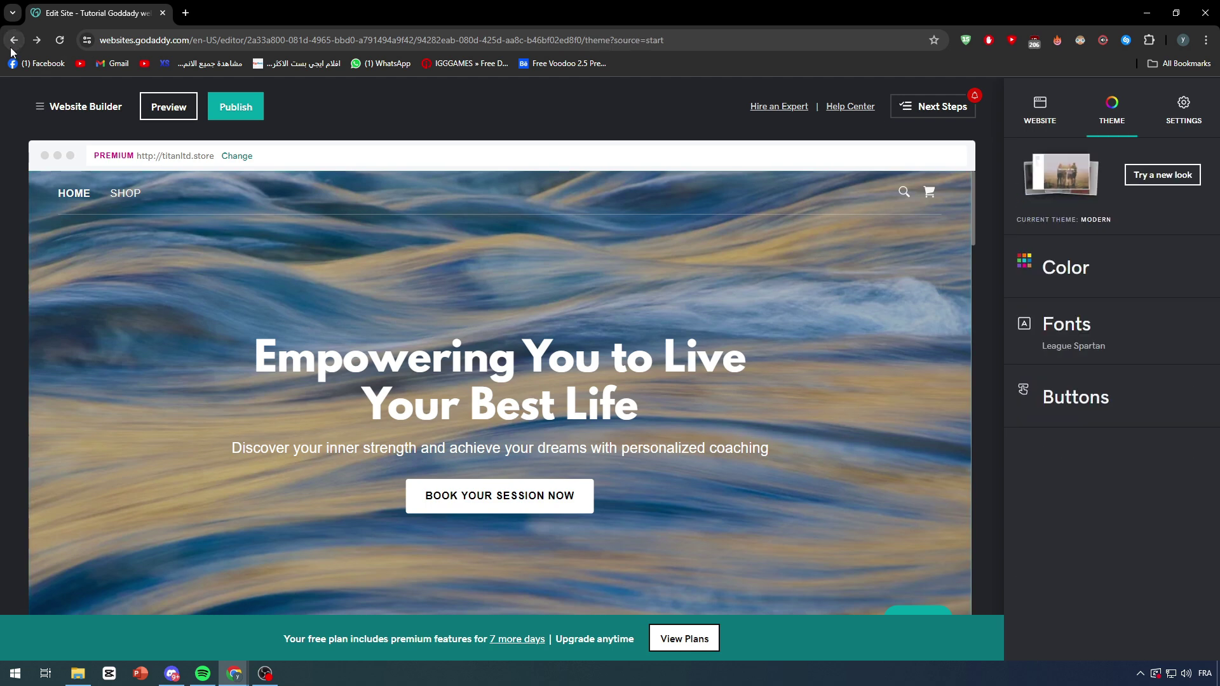
# Load godaddy.com by entering 'godaddy' in the address bar.
pyautogui.click(191, 43)
pyautogui.write('goaddy')
pyautogui.press('BackSpace')
pyautogui.press('BackSpace')
pyautogui.press('BackSpace')
pyautogui.press('BackSpace')
pyautogui.write('daddy')
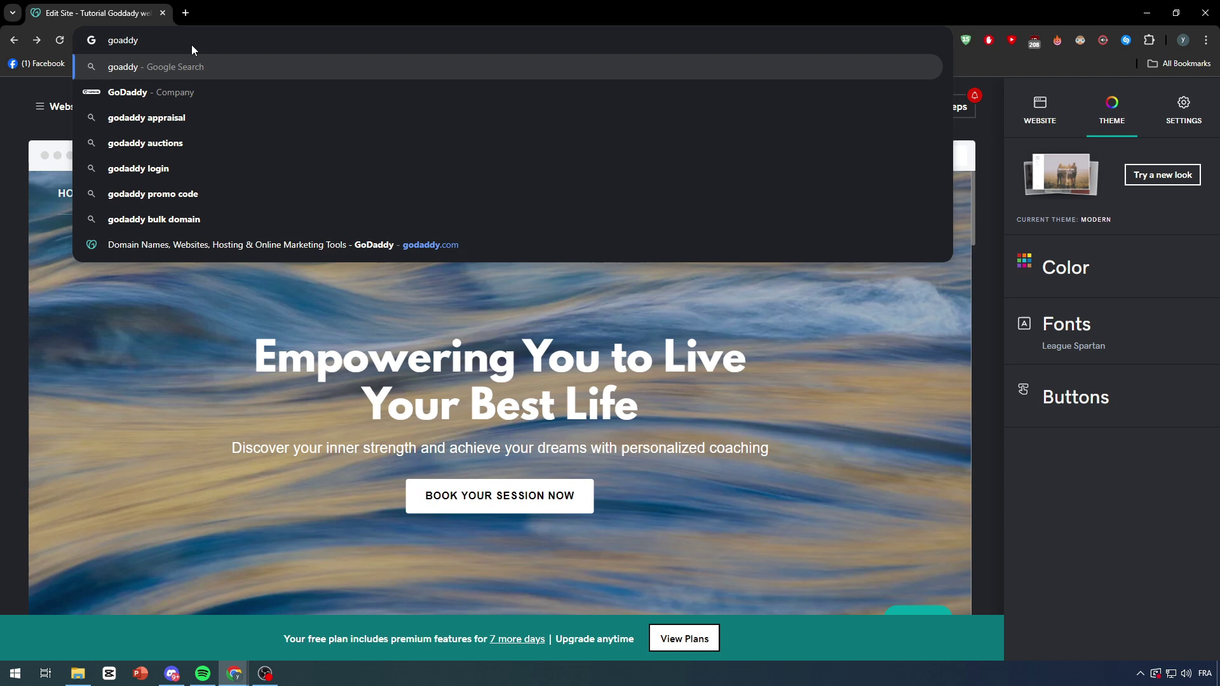
pyautogui.click(409, 245)
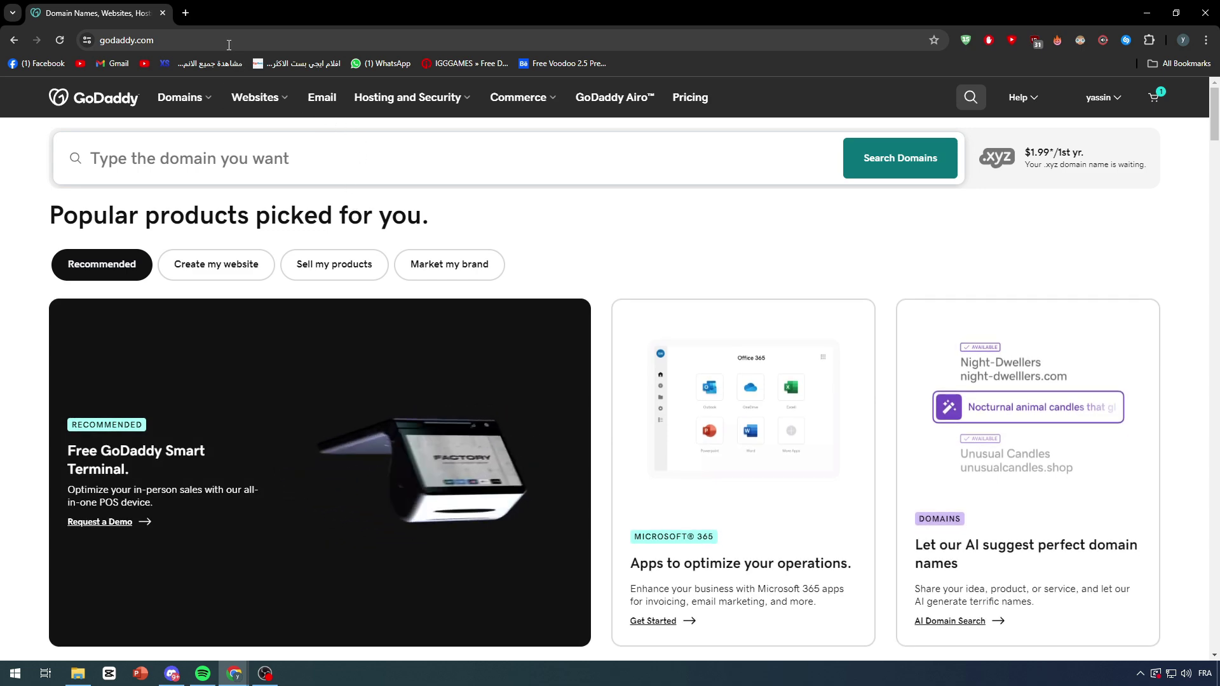
# Open wordpress.com in a new tab, start a site and accept all cookies.
pyautogui.click(186, 13)
pyautogui.write('wordpress')
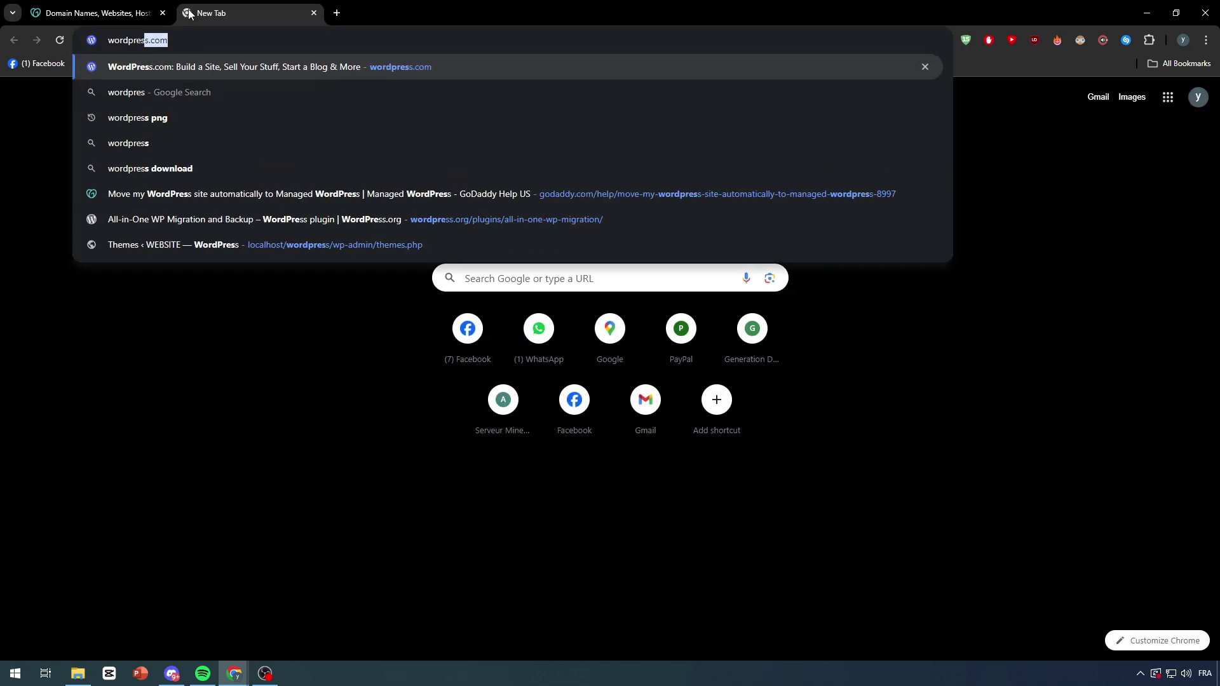
pyautogui.press('Return')
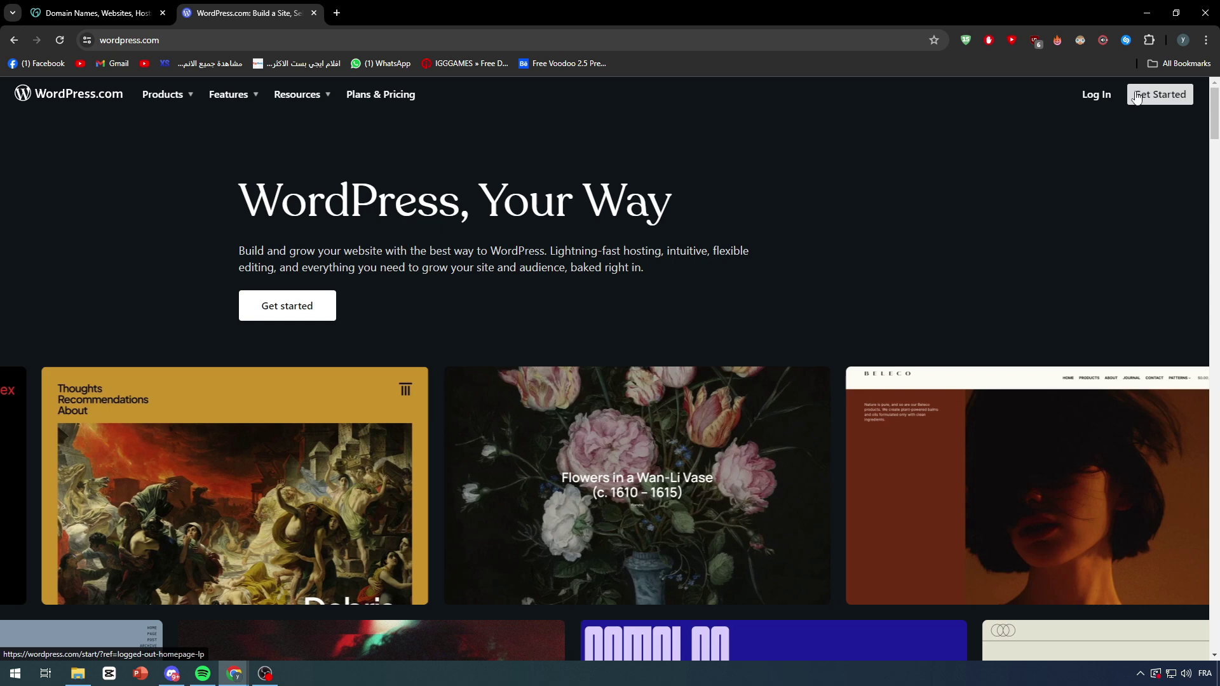
pyautogui.click(1156, 97)
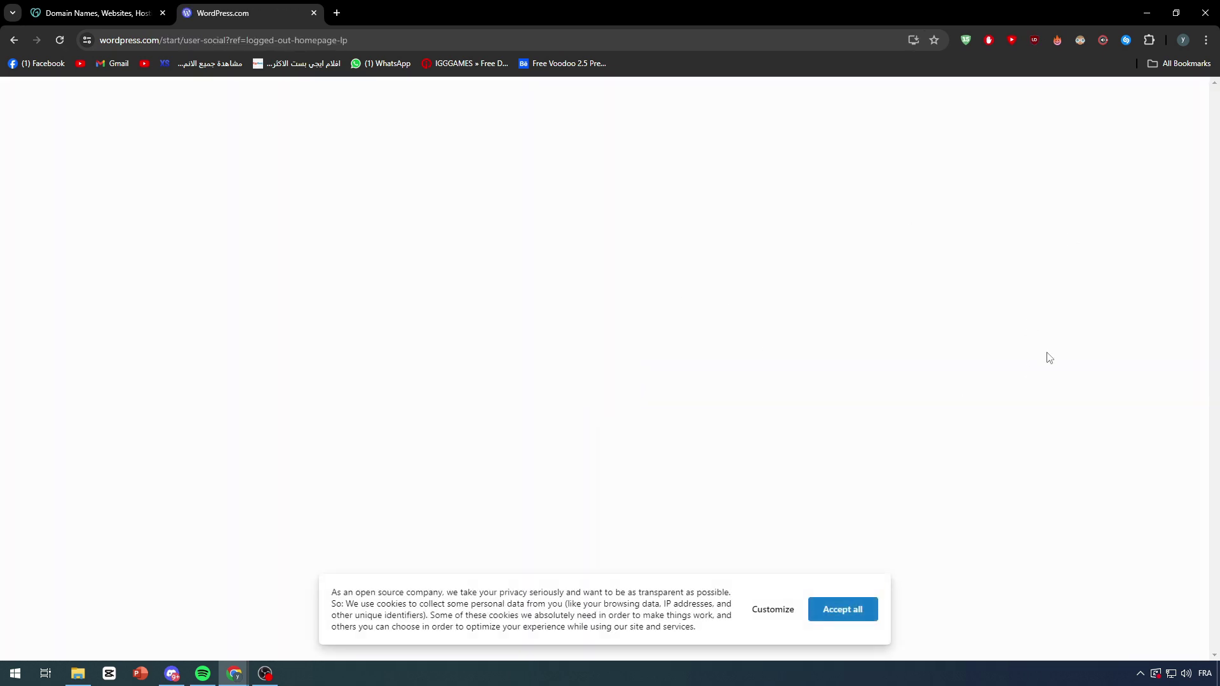
pyautogui.click(832, 612)
# Sign up for WordPress.com with a Google account and confirm.
pyautogui.click(597, 372)
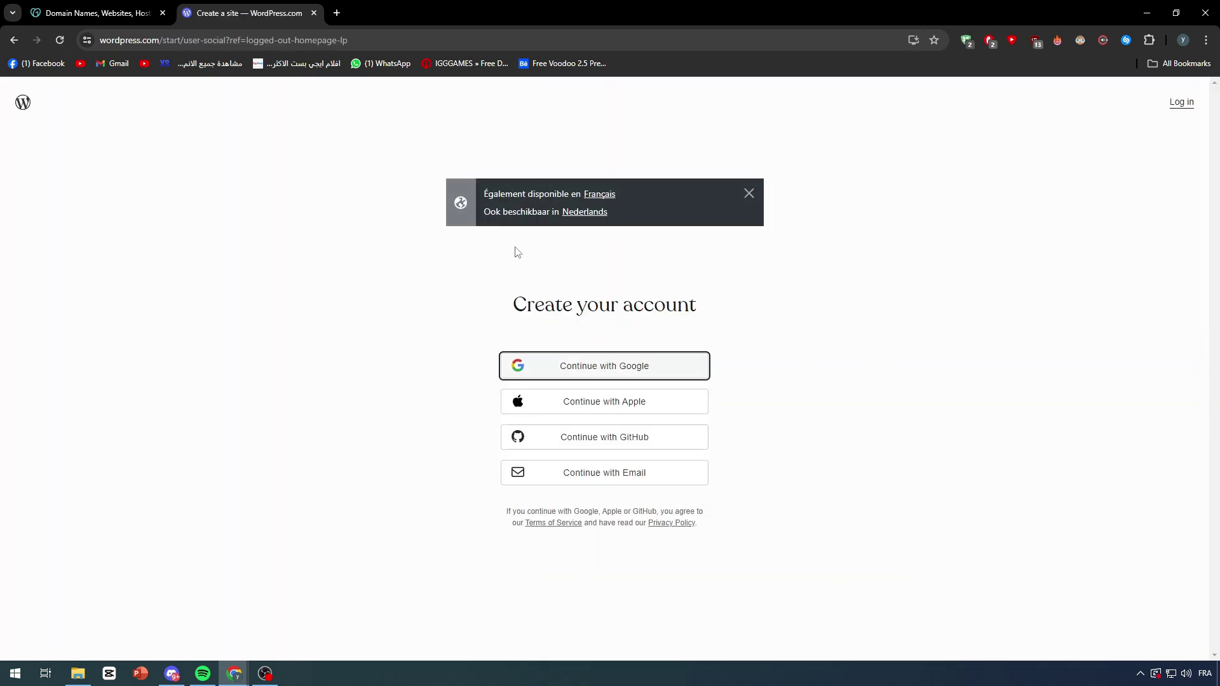
pyautogui.click(555, 372)
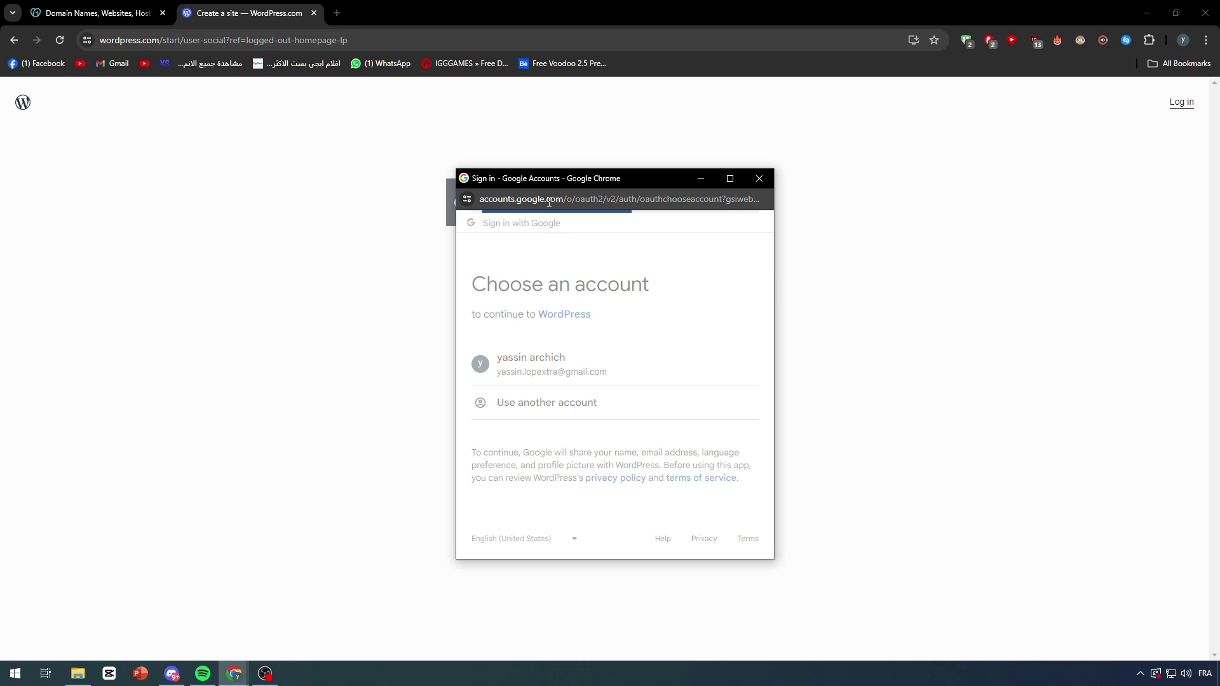
pyautogui.moveTo(572, 178); pyautogui.dragTo(941, 225)
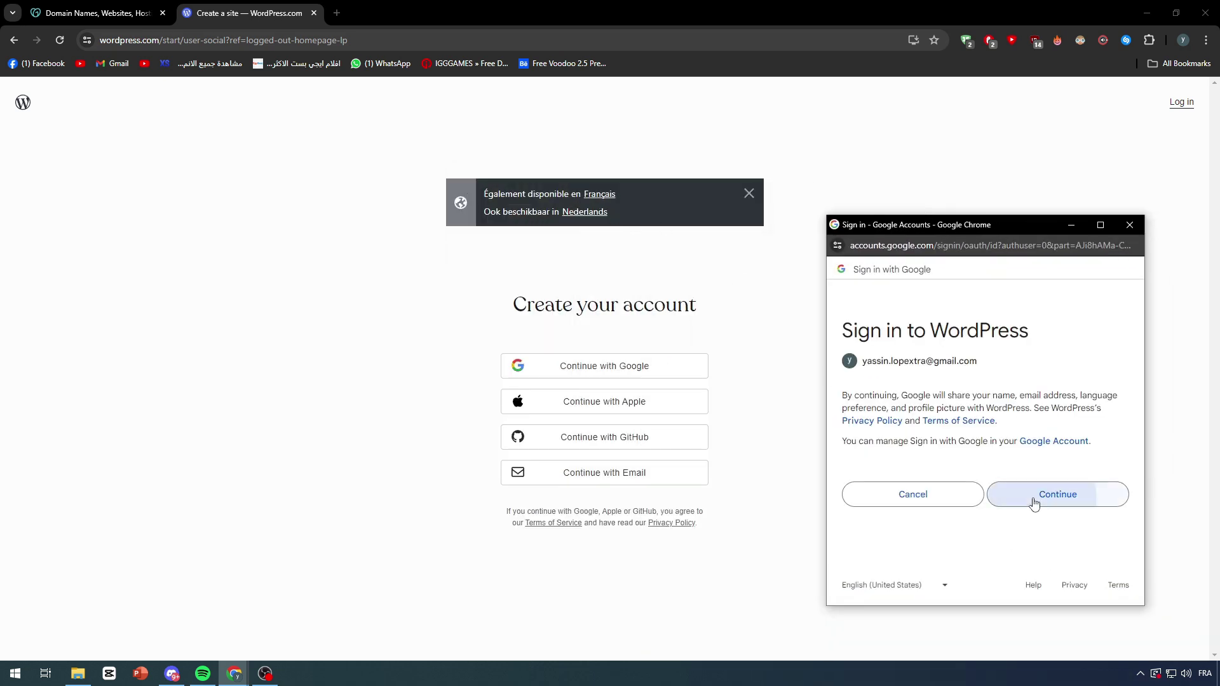
pyautogui.click(1035, 501)
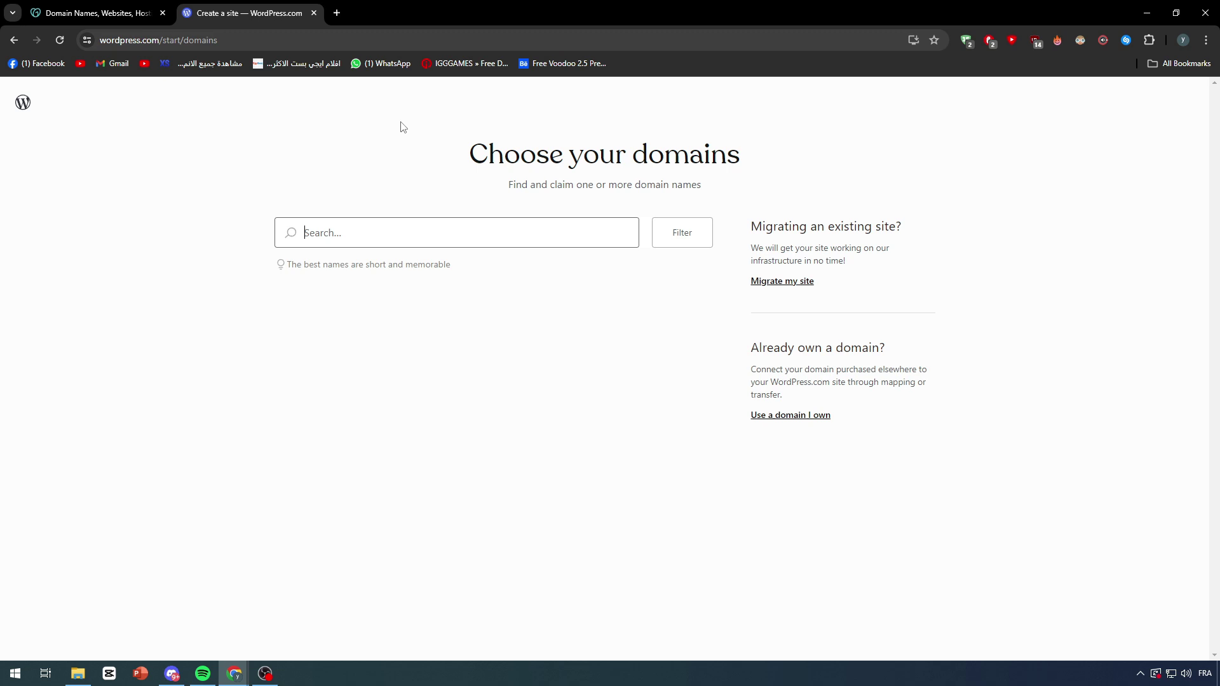
# In the GoDaddy tab, look through the Websites and Domains menus, then show Hosting and Security products.
pyautogui.click(101, 12)
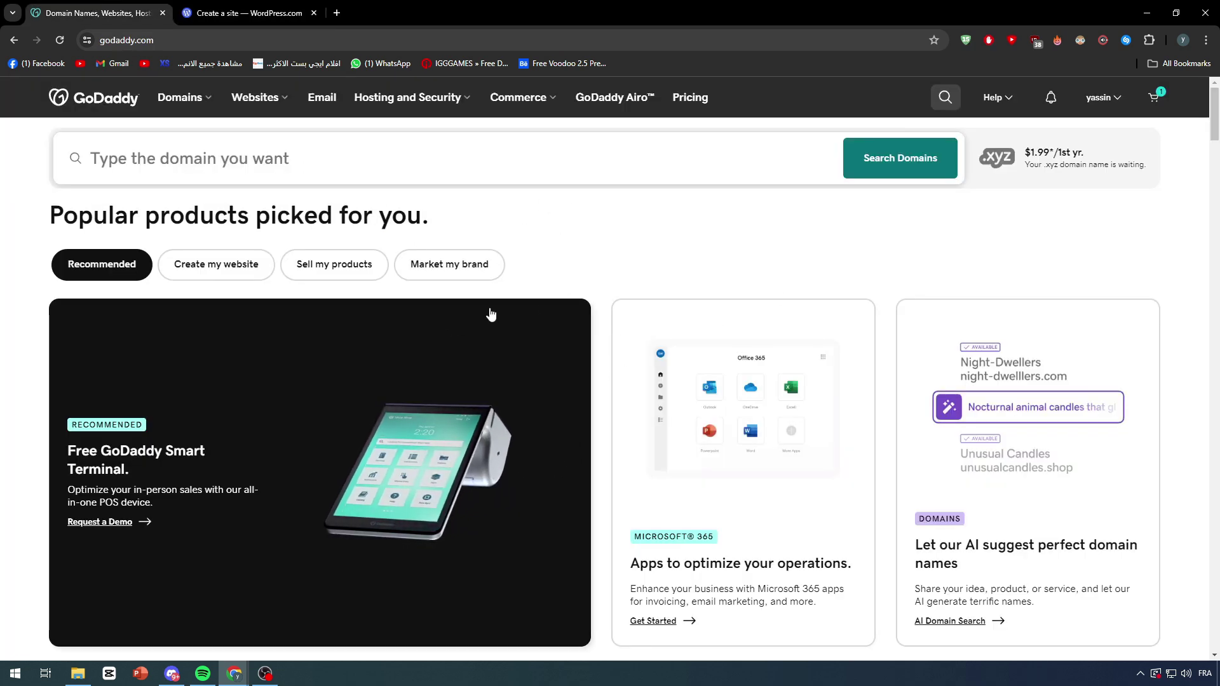
pyautogui.click(250, 102)
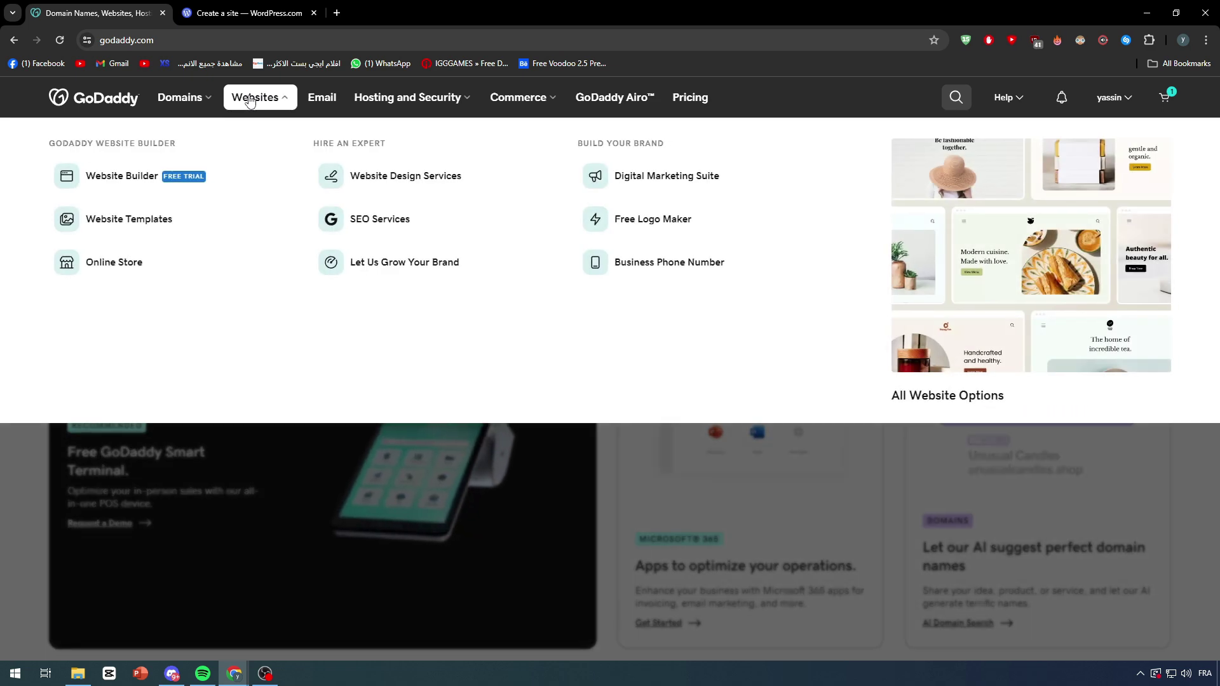
pyautogui.click(249, 102)
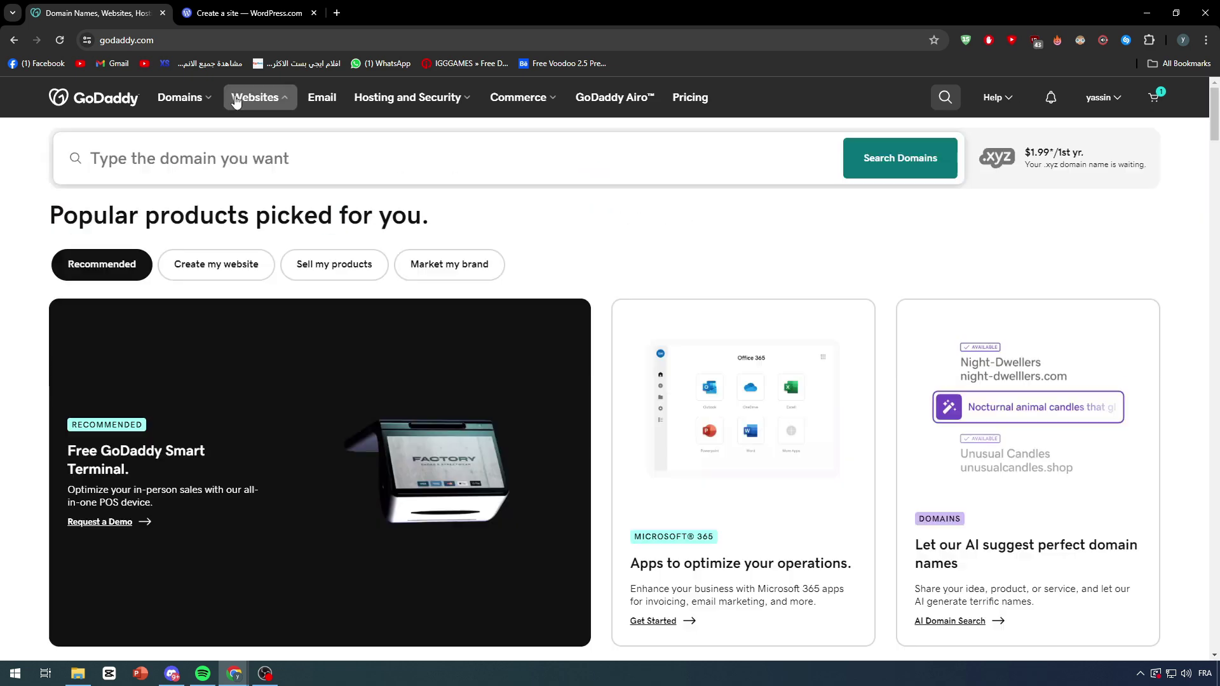
pyautogui.click(205, 100)
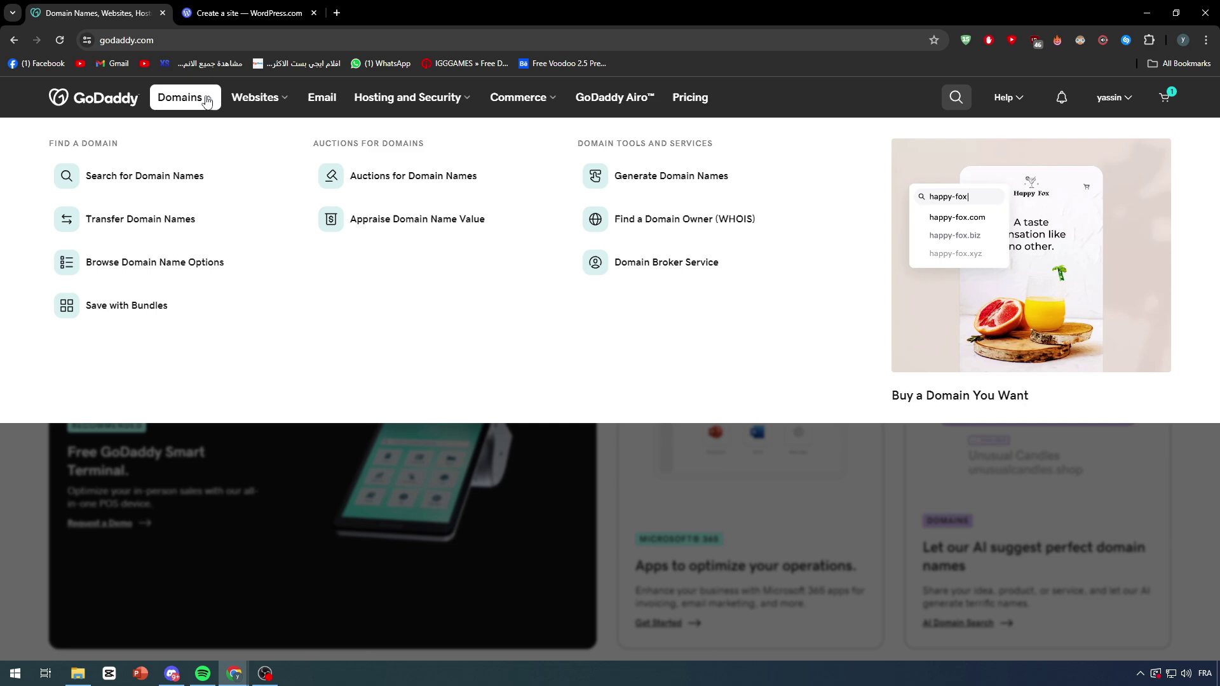
pyautogui.click(207, 101)
pyautogui.click(425, 100)
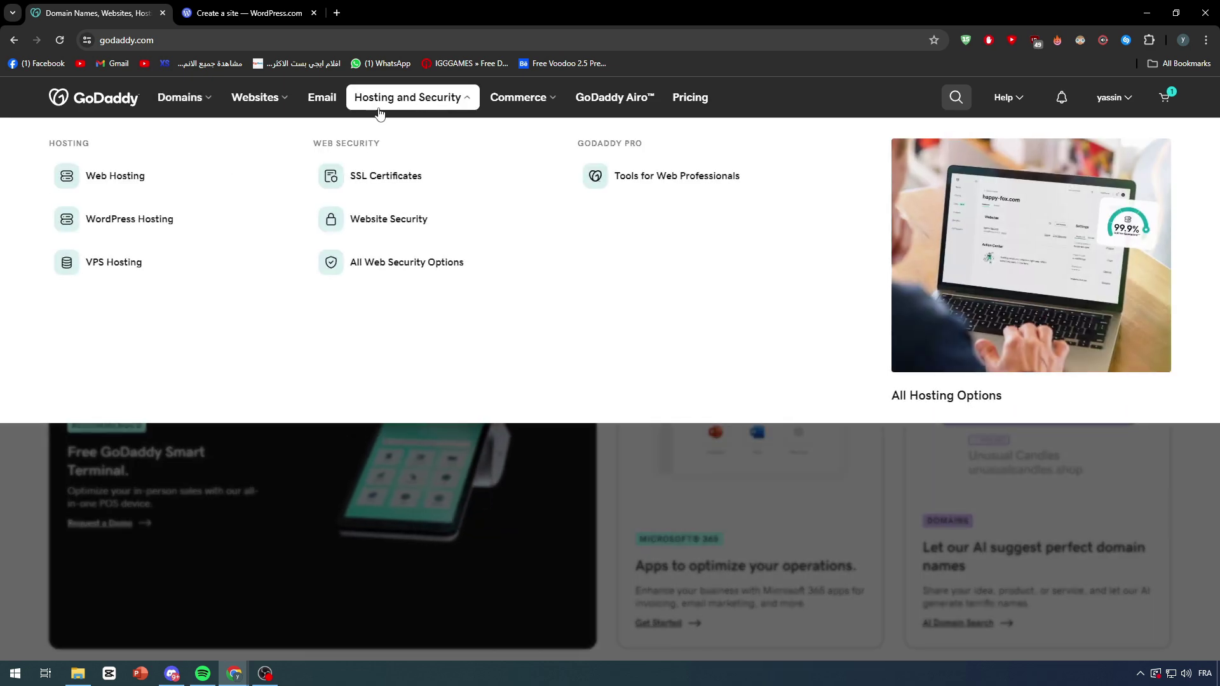
# Go to the WordPress Hosting product page and bring its plan cards into view.
pyautogui.click(117, 219)
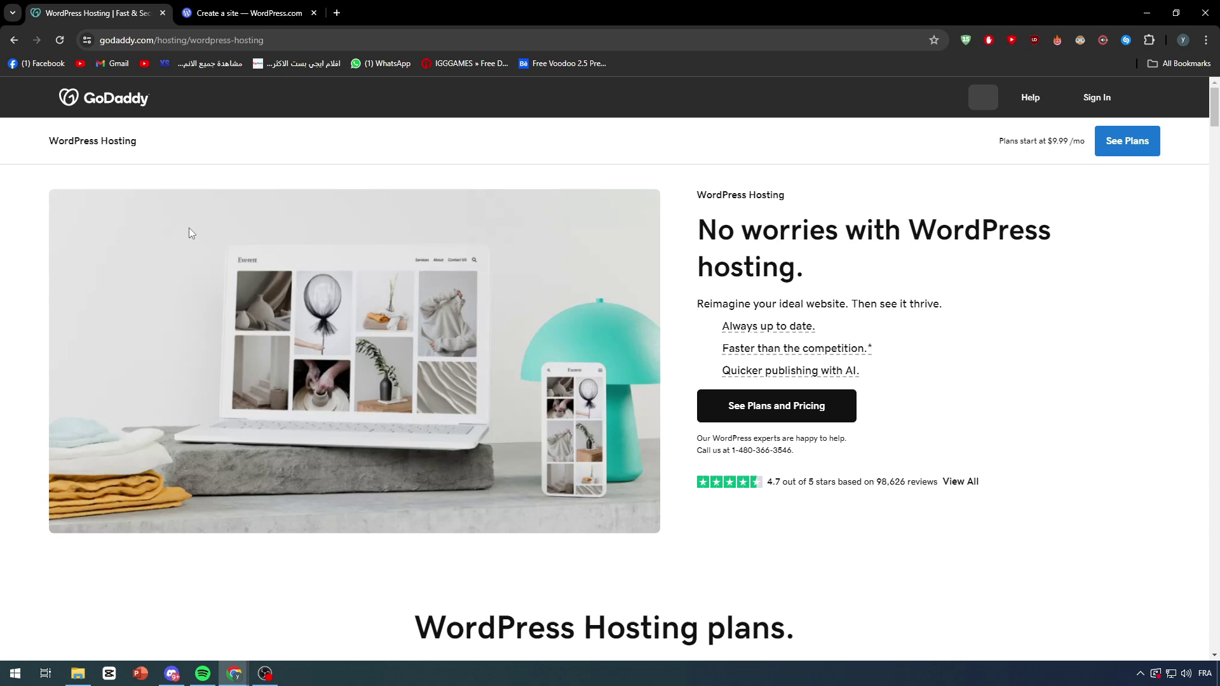
pyautogui.scroll(-5, 196, 253)
pyautogui.scroll(-2, 482, 338)
pyautogui.scroll(-3, 237, 294)
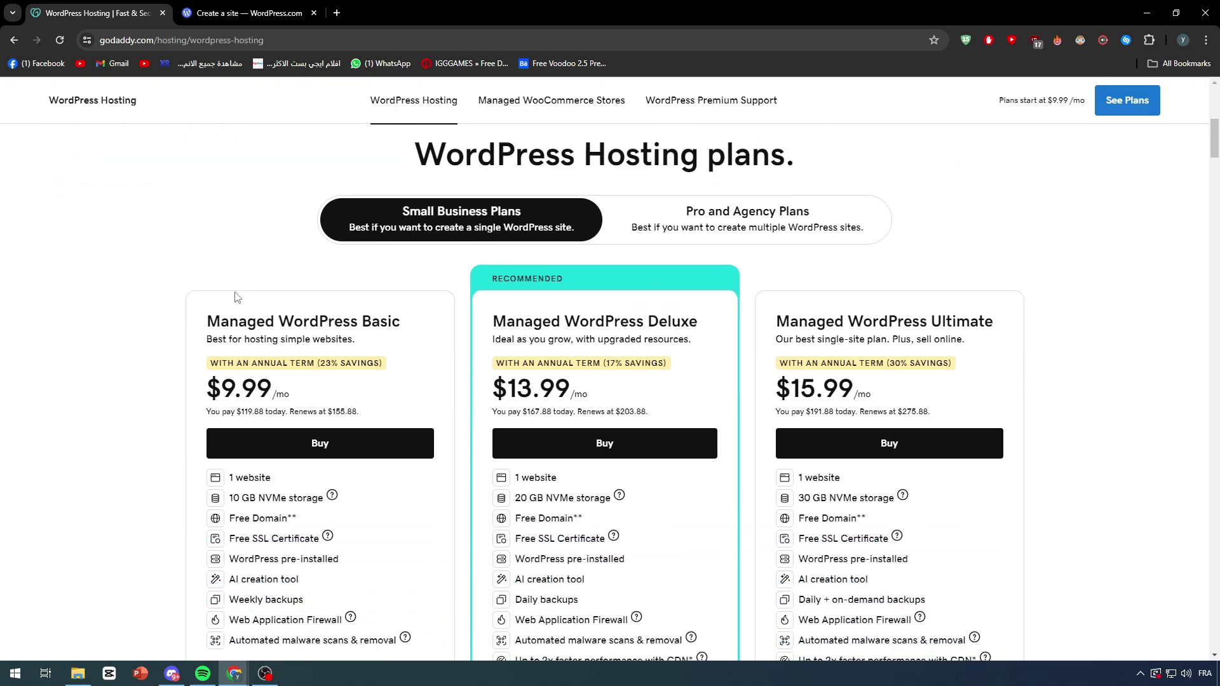
pyautogui.scroll(2, 260, 277)
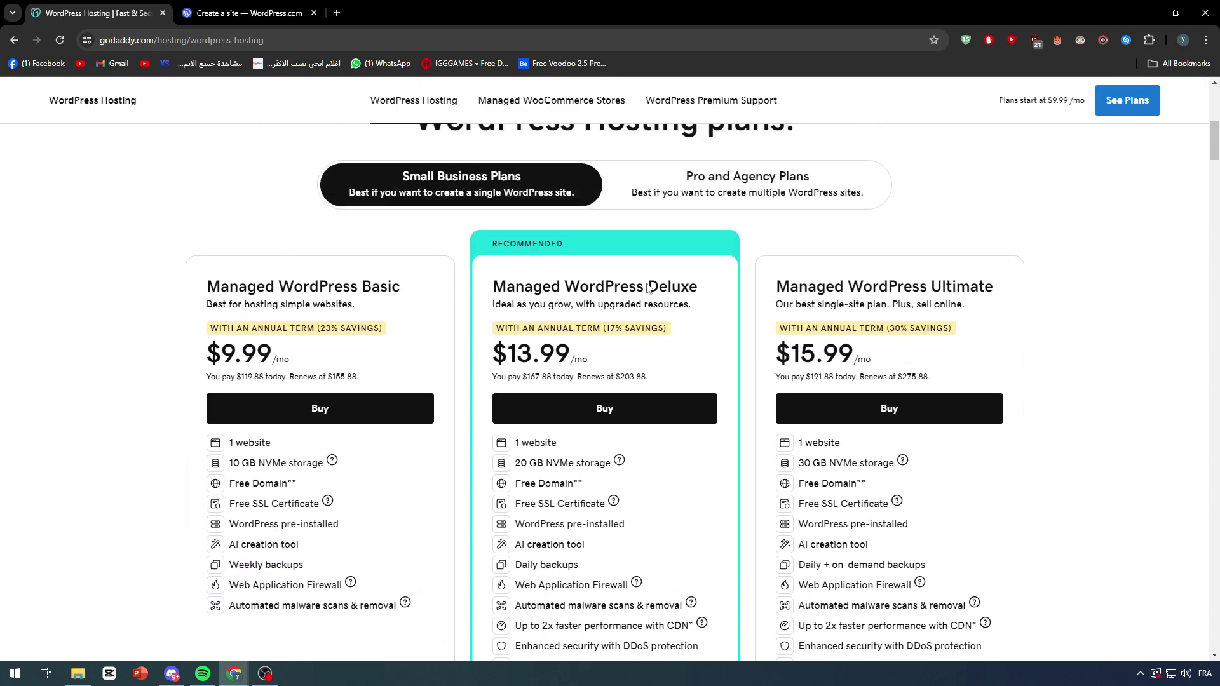
# Review the Basic $9.99, Deluxe $13.99 and Ultimate $15.99 plan cards and their features.
pyautogui.tripleClick(865, 285)
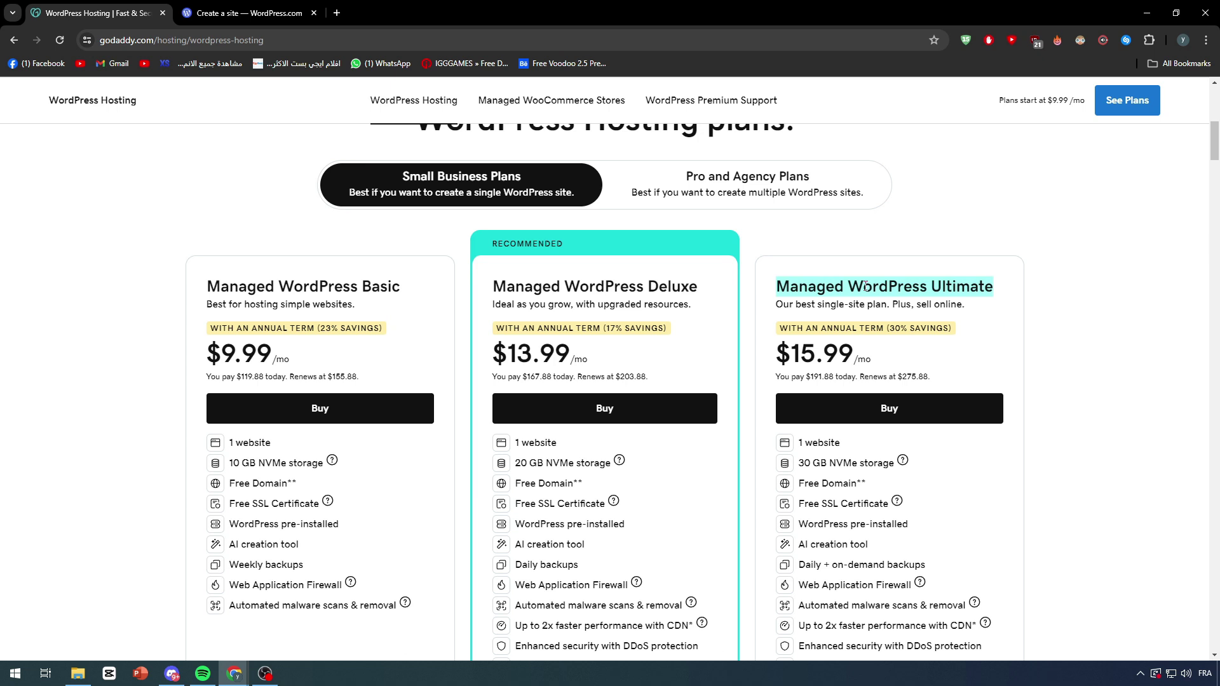
pyautogui.click(823, 287)
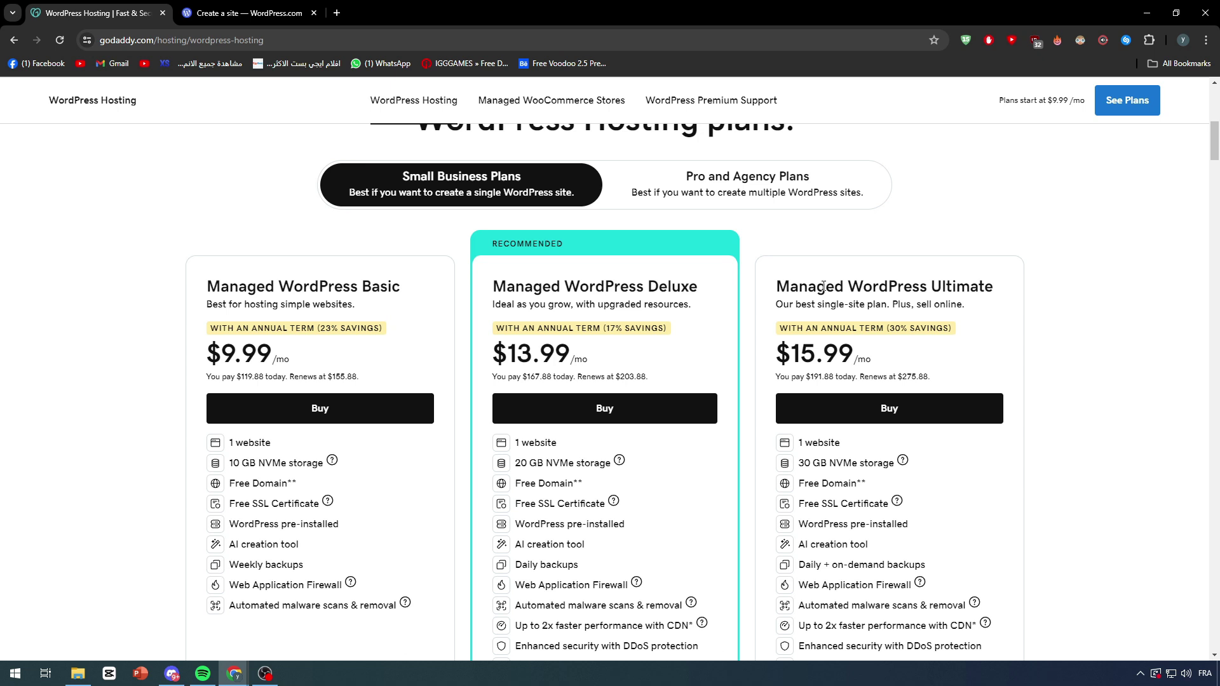
pyautogui.scroll(-2, 752, 381)
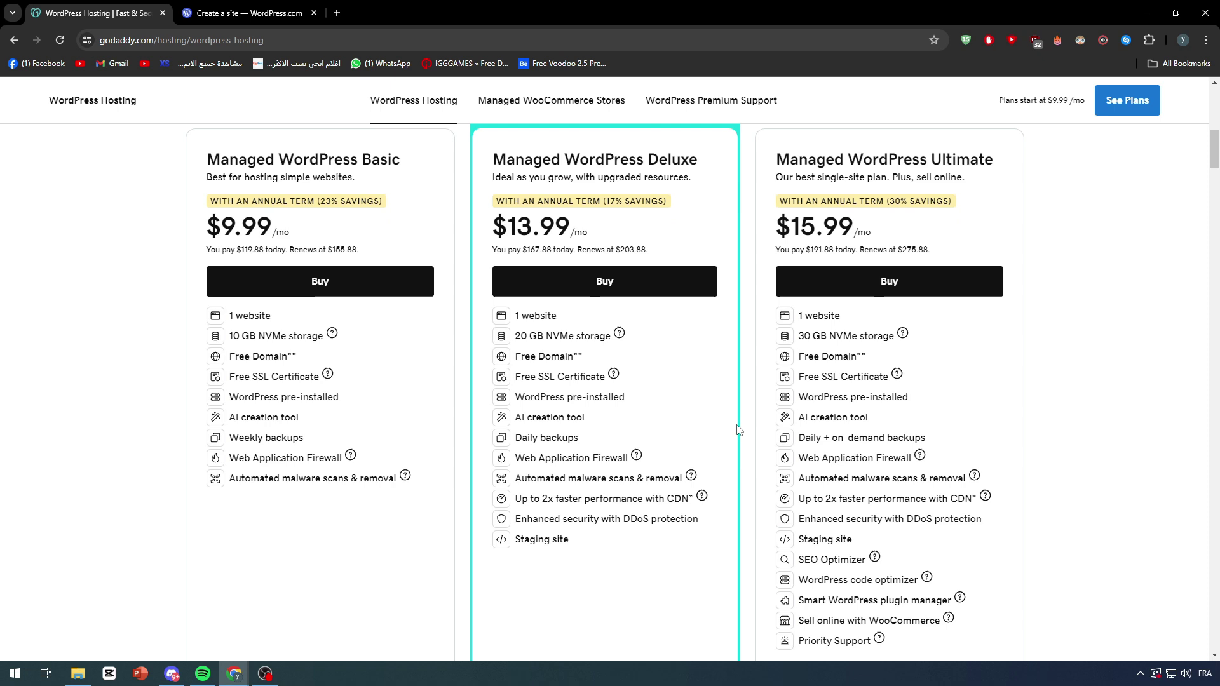
pyautogui.scroll(-1, 831, 443)
pyautogui.scroll(-1, 831, 442)
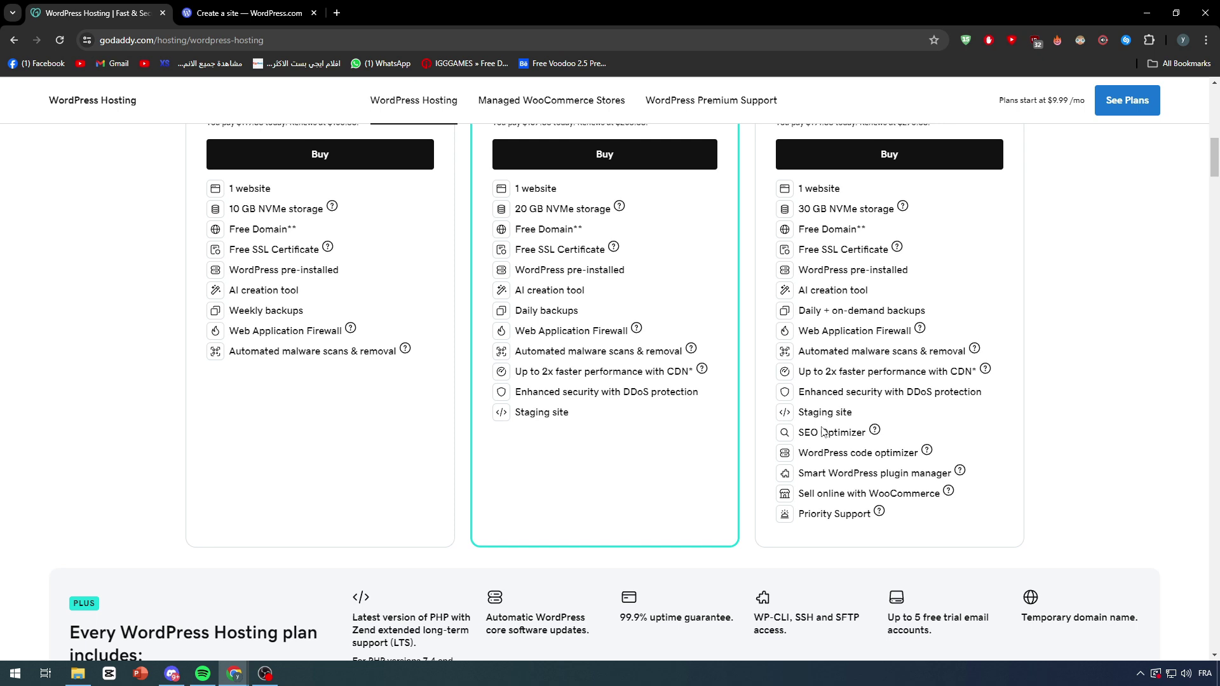
pyautogui.scroll(2, 824, 432)
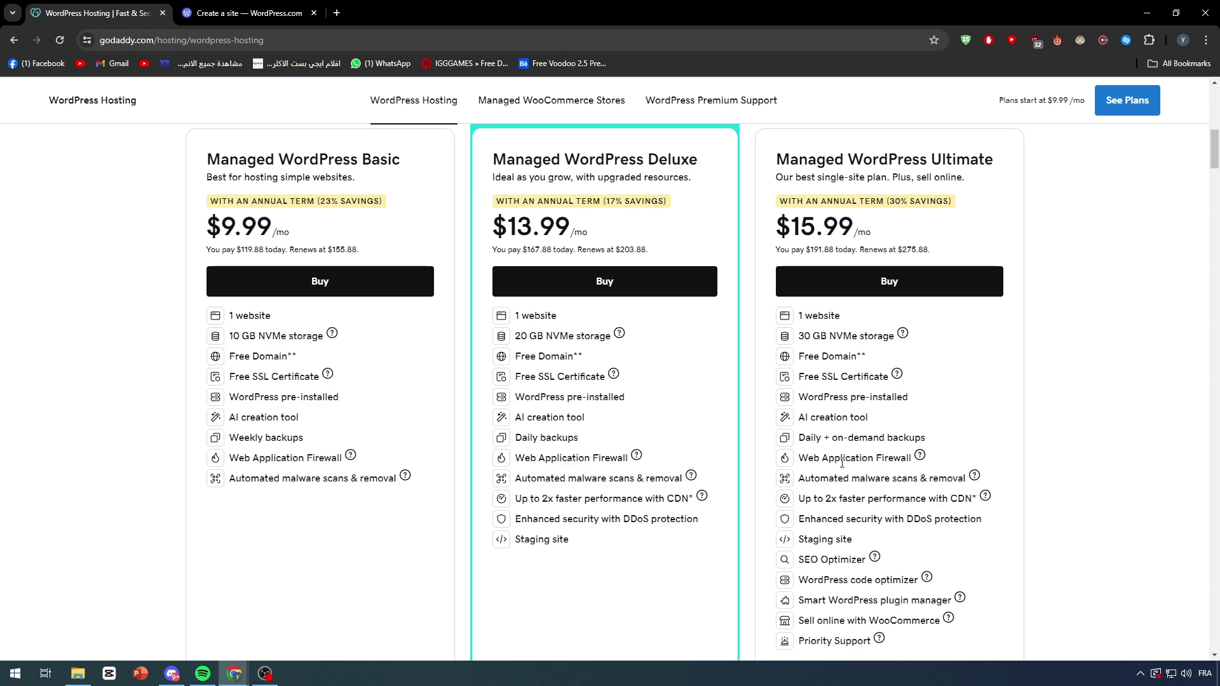
pyautogui.scroll(4, 842, 462)
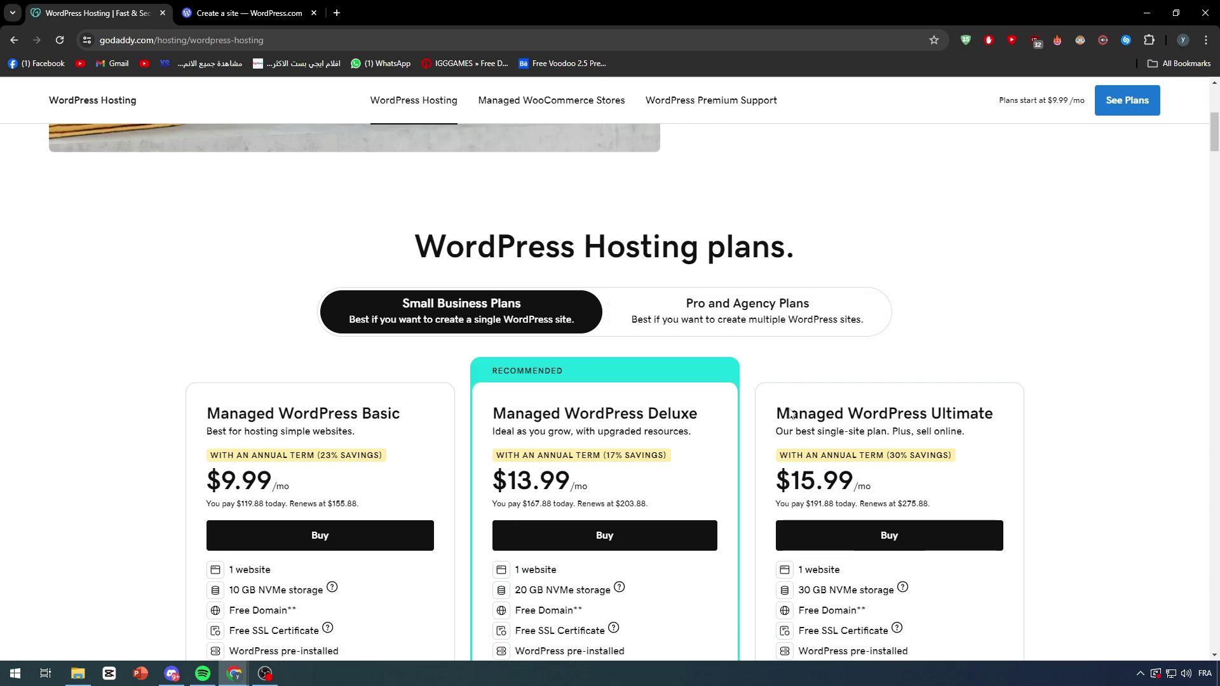
pyautogui.scroll(-6, 991, 438)
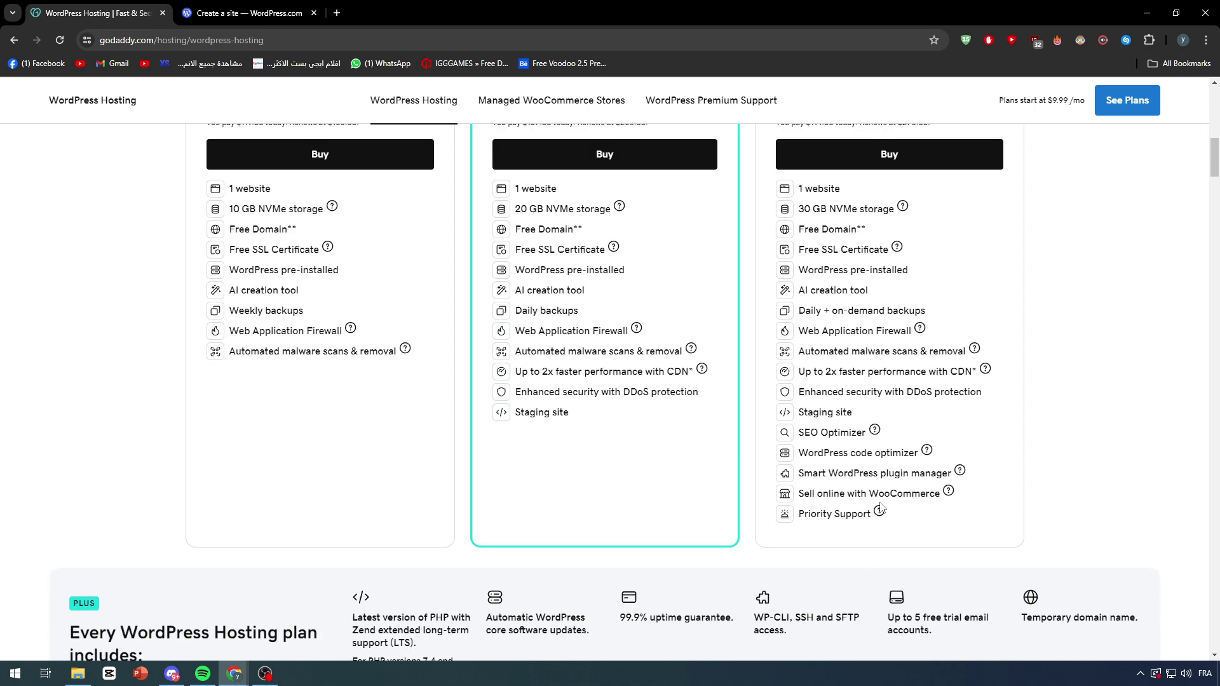
pyautogui.scroll(2, 833, 456)
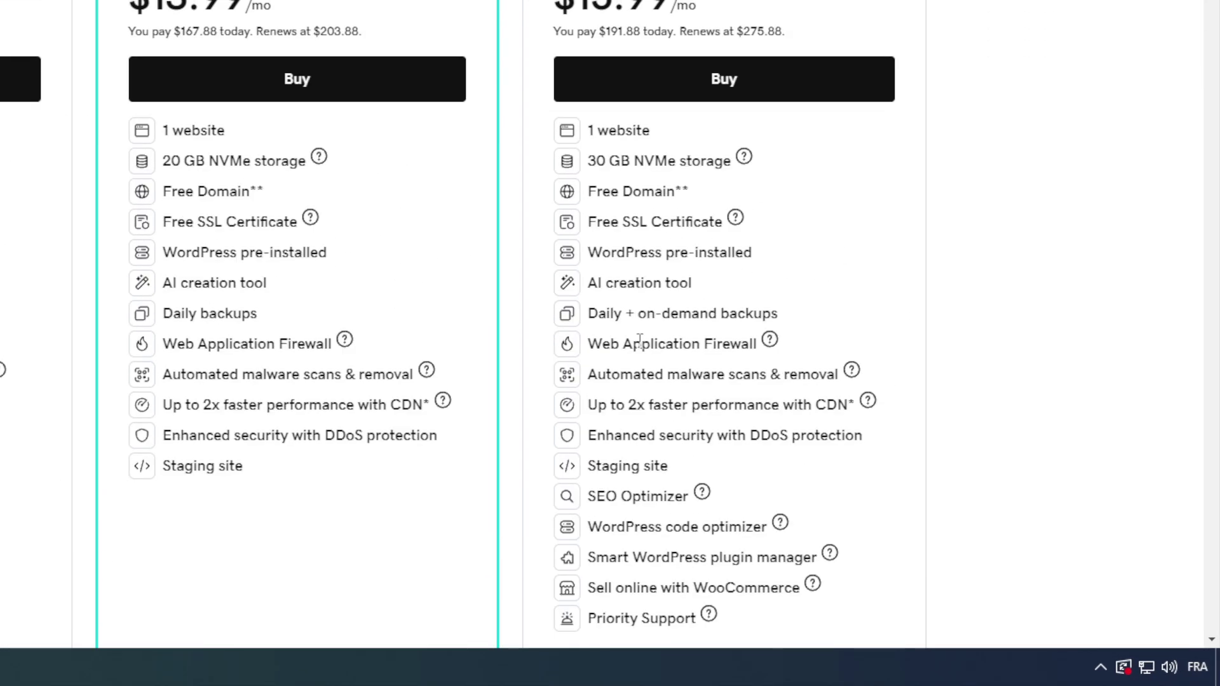
pyautogui.scroll(3, 639, 339)
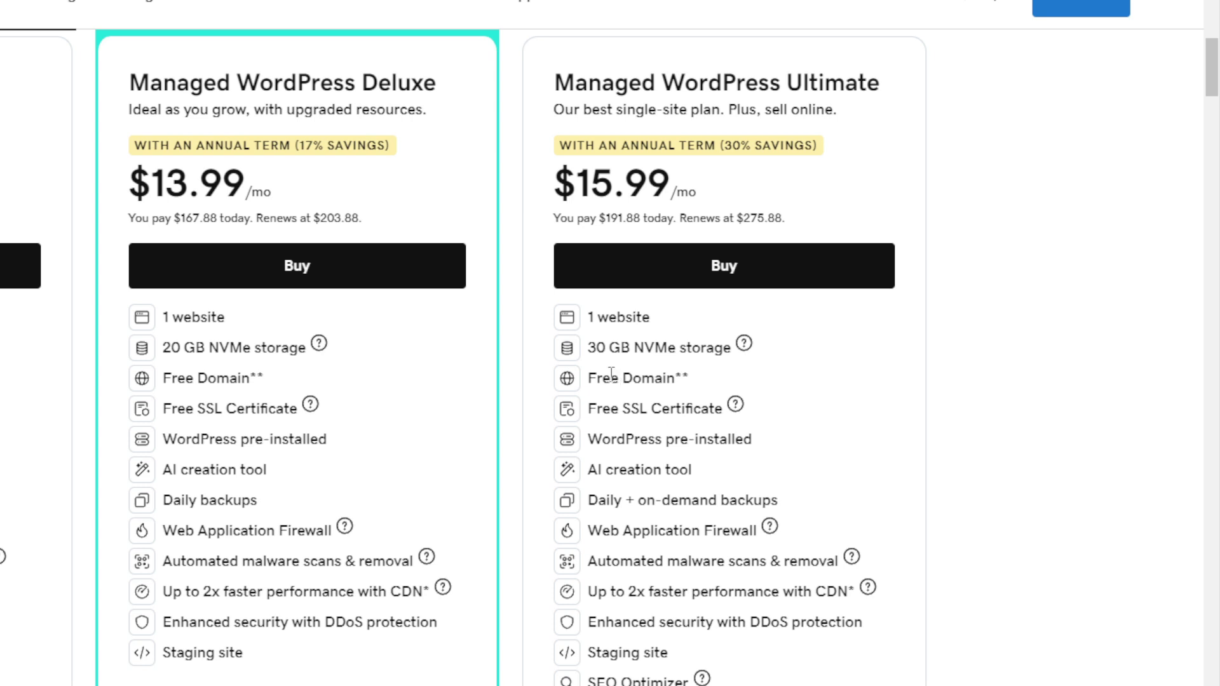
pyautogui.scroll(-1, 609, 387)
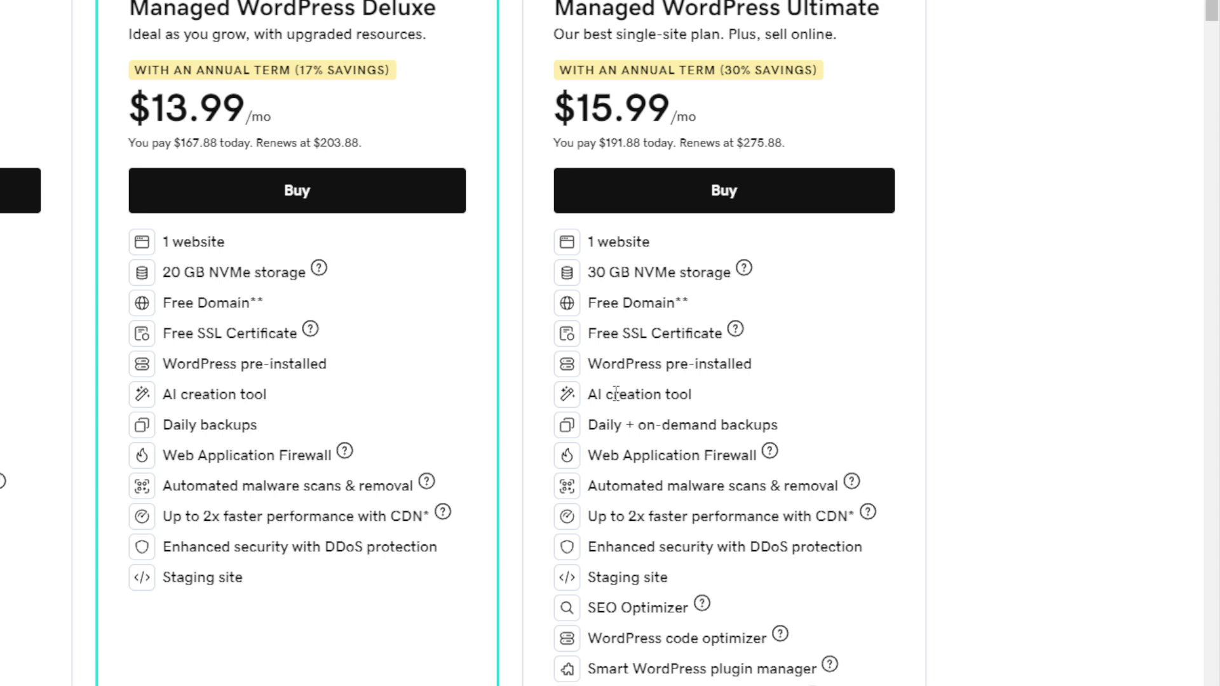
pyautogui.scroll(-1, 635, 397)
pyautogui.scroll(-1, 636, 399)
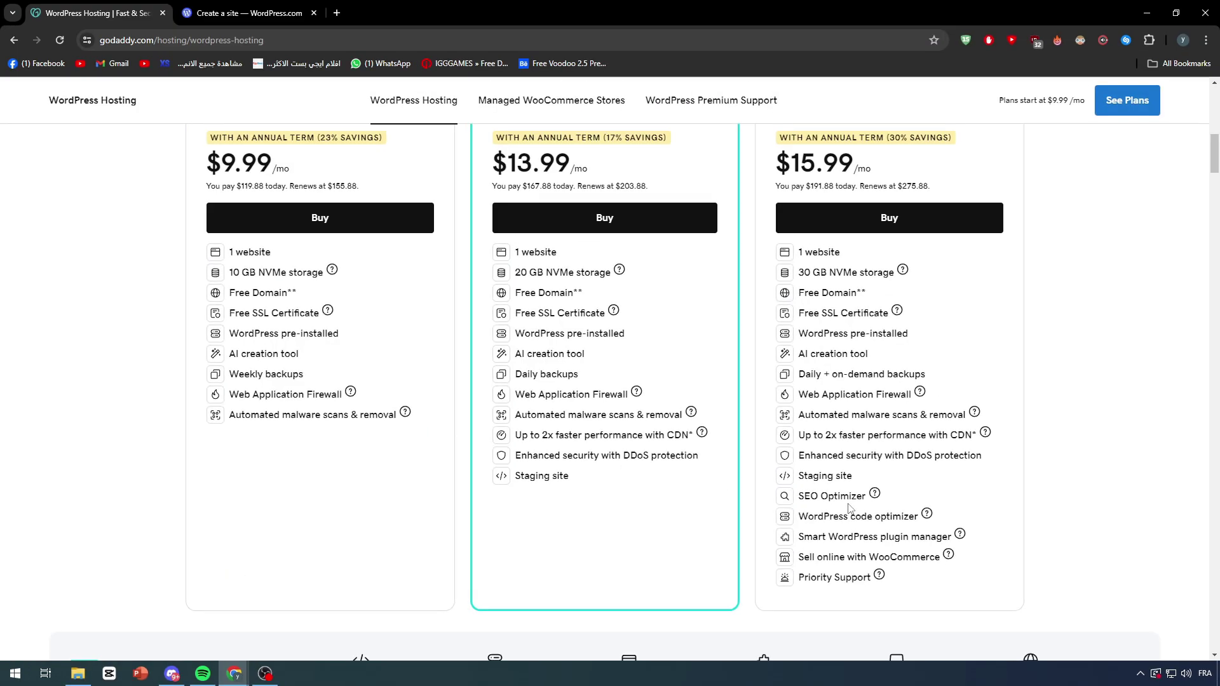
pyautogui.scroll(5, 849, 507)
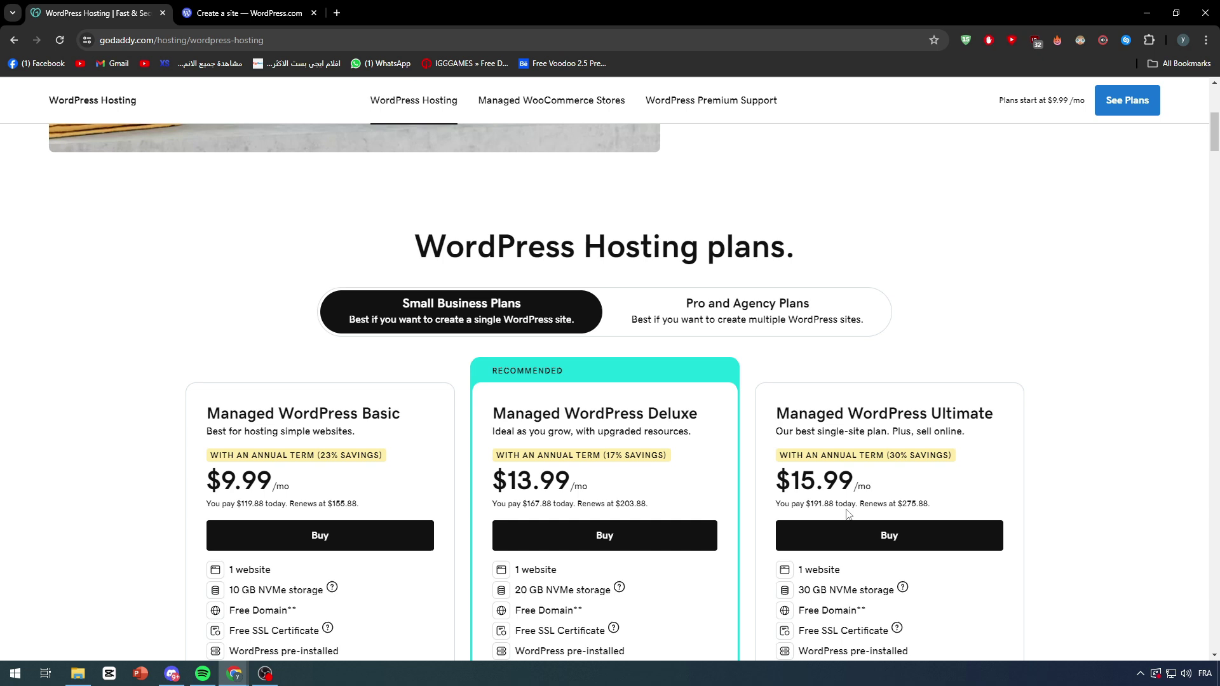
pyautogui.moveTo(805, 505); pyautogui.dragTo(855, 507)
pyautogui.click(807, 458)
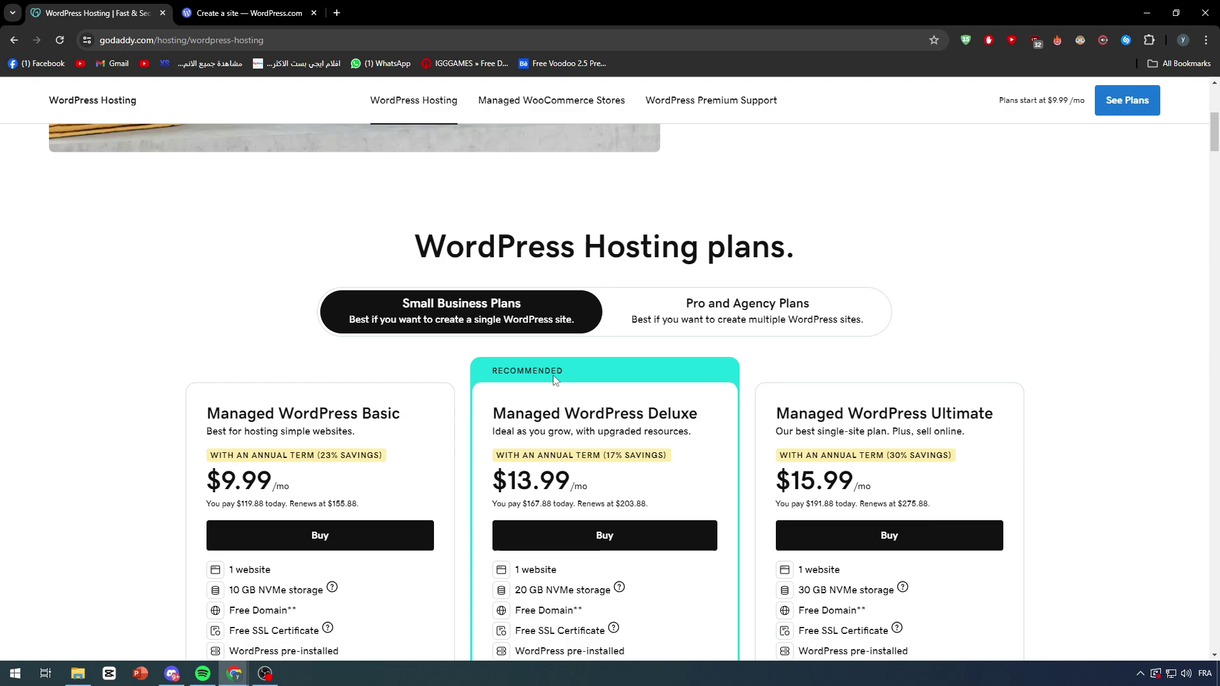
pyautogui.scroll(-6, 559, 394)
pyautogui.scroll(5, 567, 404)
pyautogui.scroll(3, 567, 404)
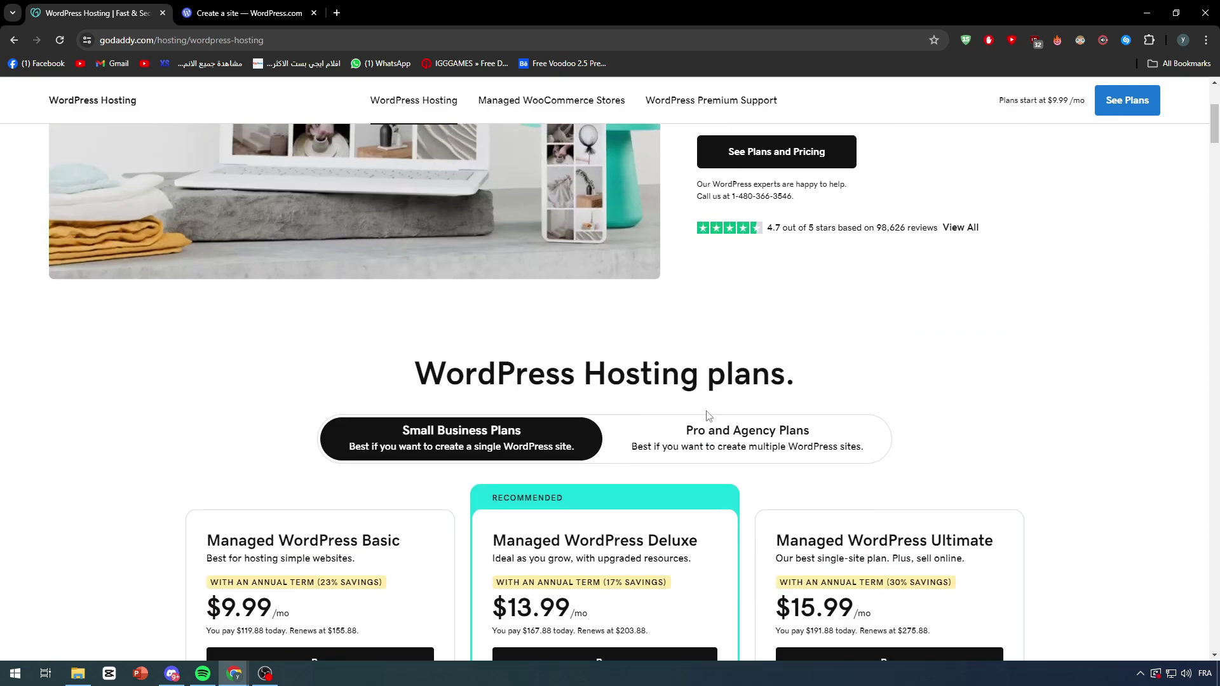
# Switch the plan listing to the Pro and Agency plans and browse the Pro cards.
pyautogui.click(705, 437)
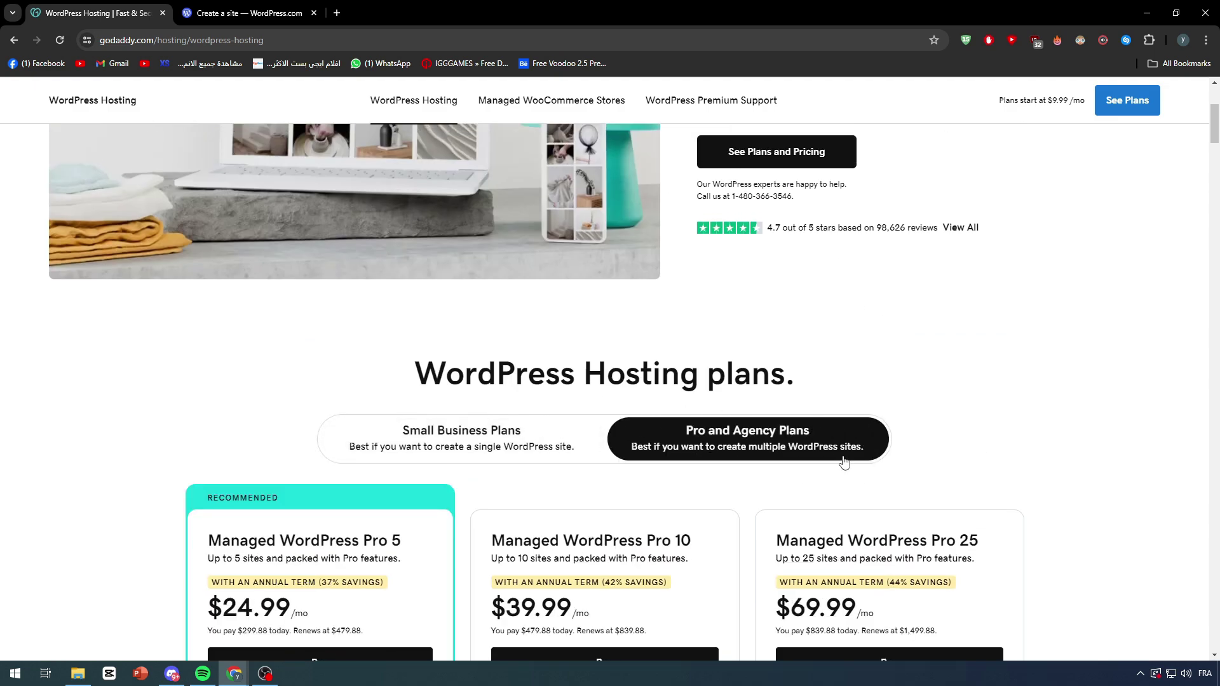
pyautogui.scroll(-4, 838, 464)
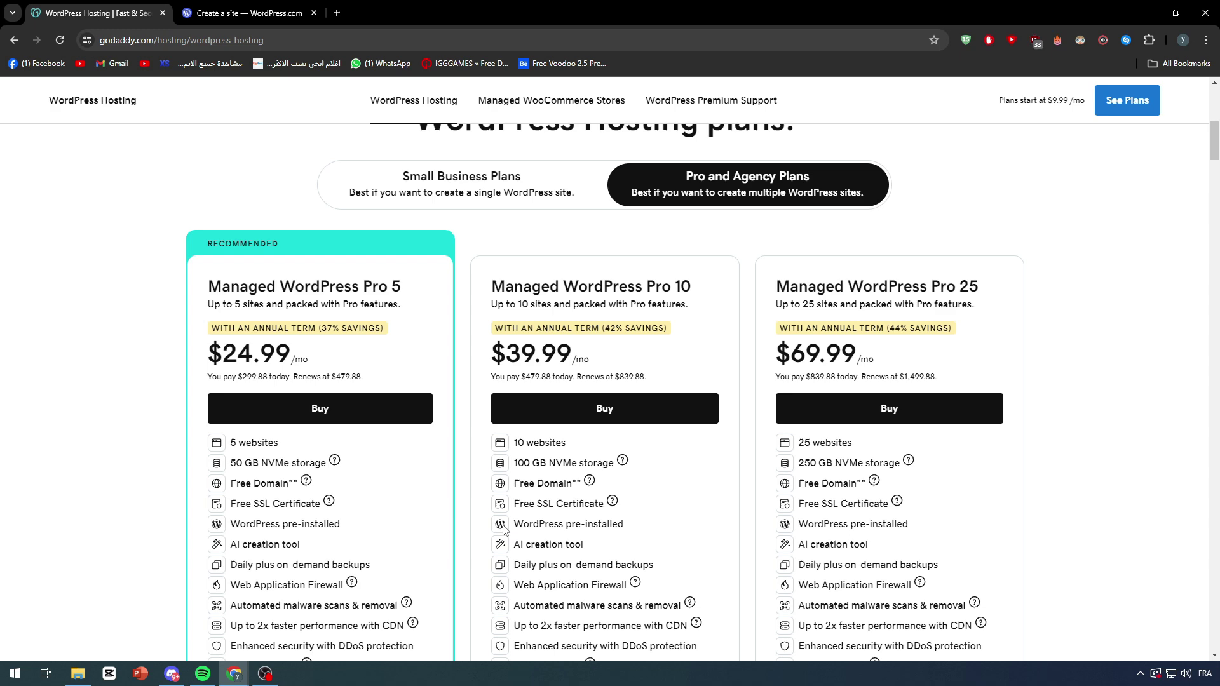
pyautogui.scroll(-5, 502, 527)
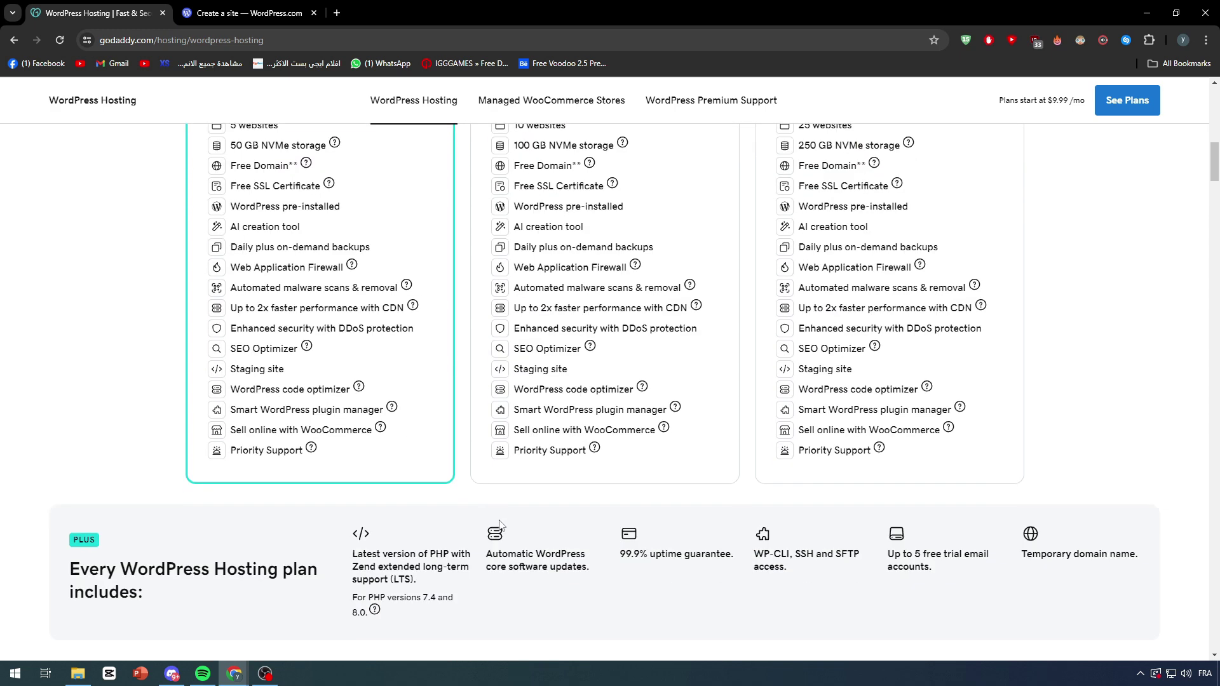
pyautogui.scroll(1, 556, 542)
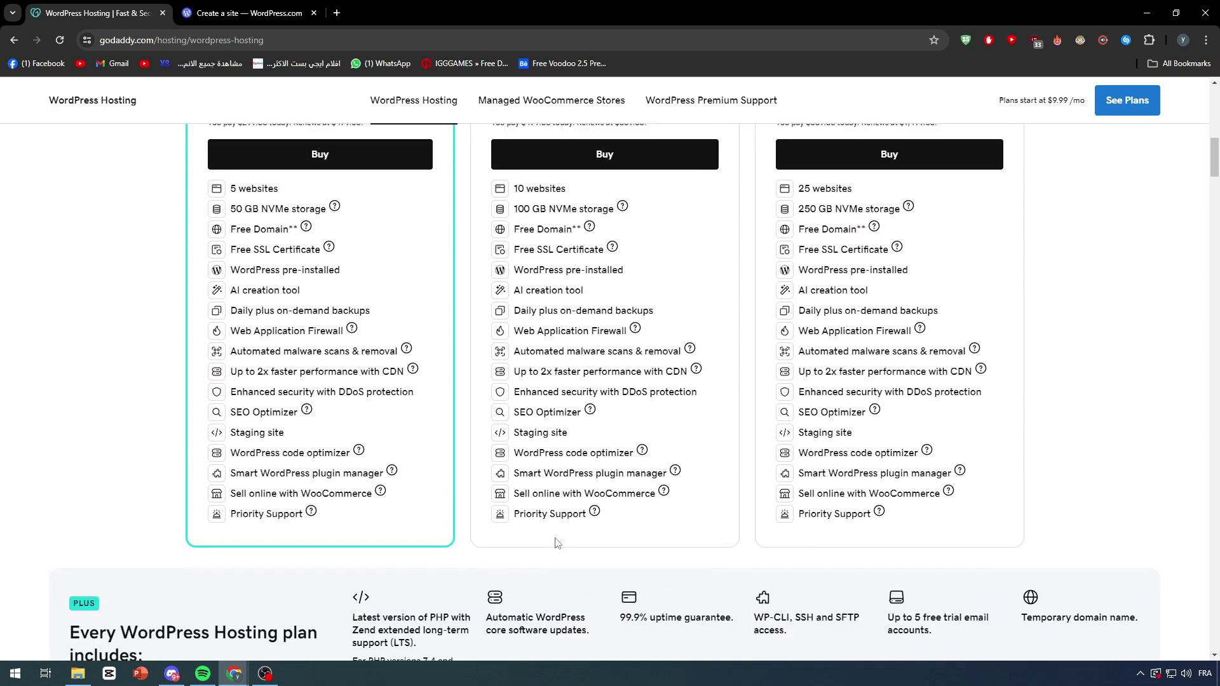
pyautogui.scroll(3, 556, 542)
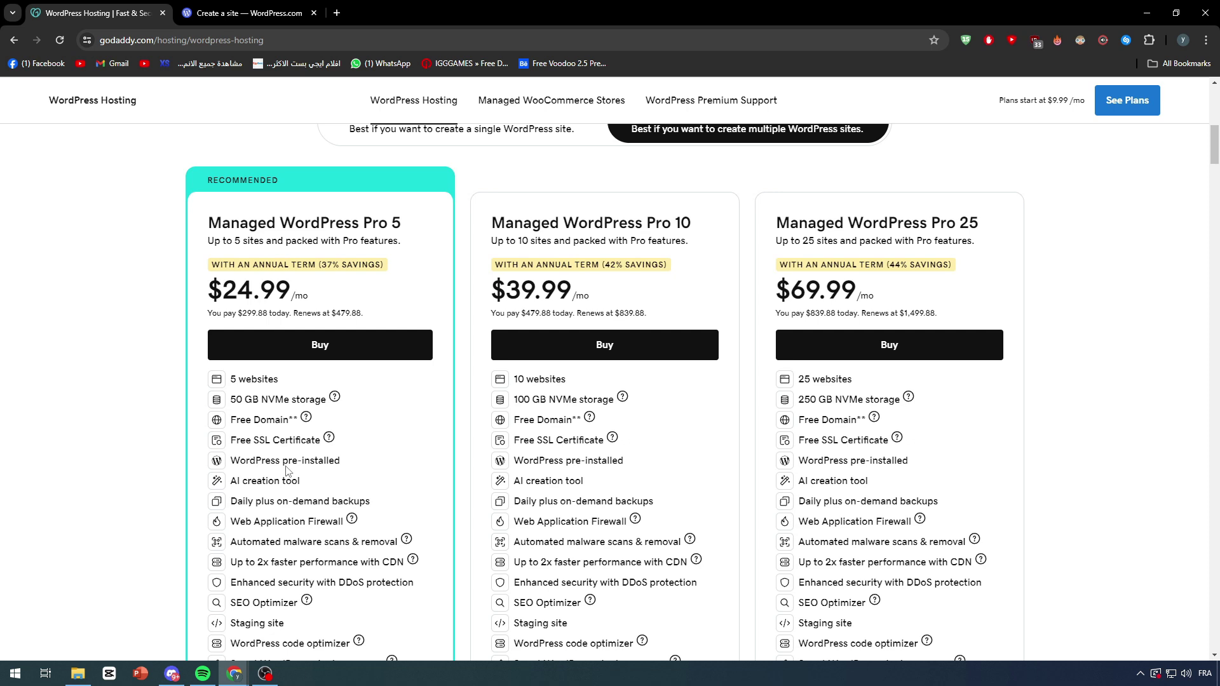
# Highlight the website allowances of Pro 5, Pro 10 and Pro 25 (5, 10, 25 websites).
pyautogui.moveTo(239, 389)
pyautogui.mouseDown()
pyautogui.moveTo(285, 390)
pyautogui.moveTo(231, 387)
pyautogui.mouseUp()
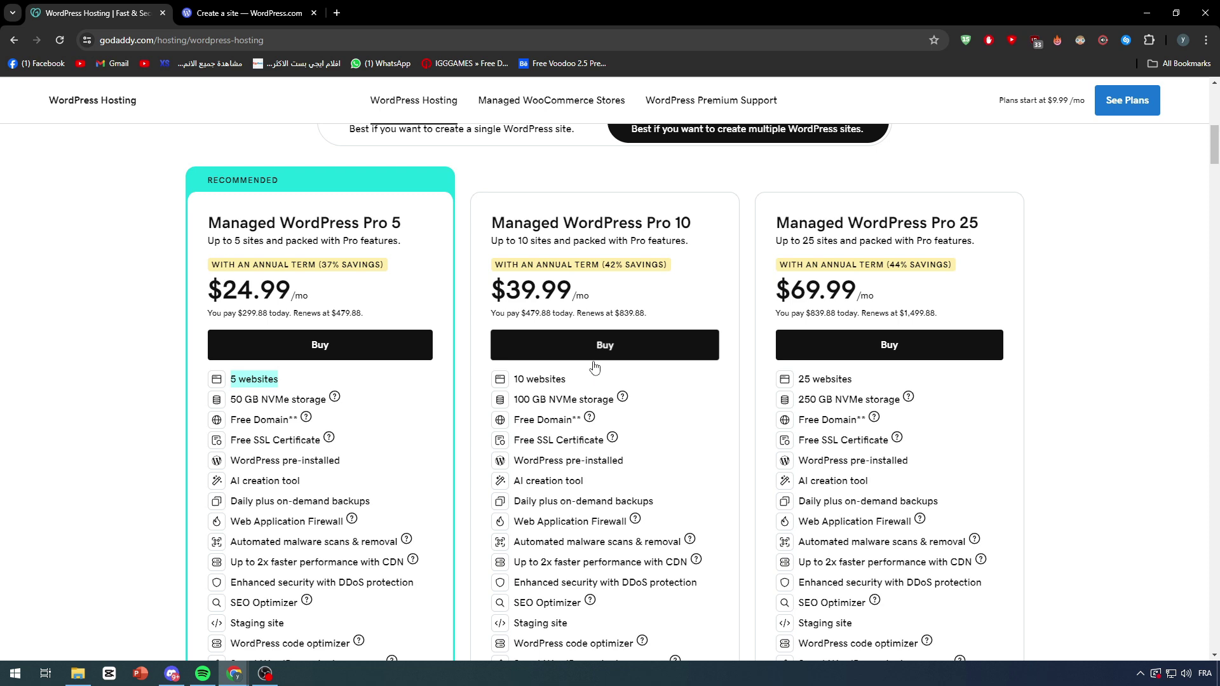
pyautogui.moveTo(595, 372); pyautogui.dragTo(485, 381)
pyautogui.moveTo(268, 381); pyautogui.dragTo(224, 383)
pyautogui.click(224, 384)
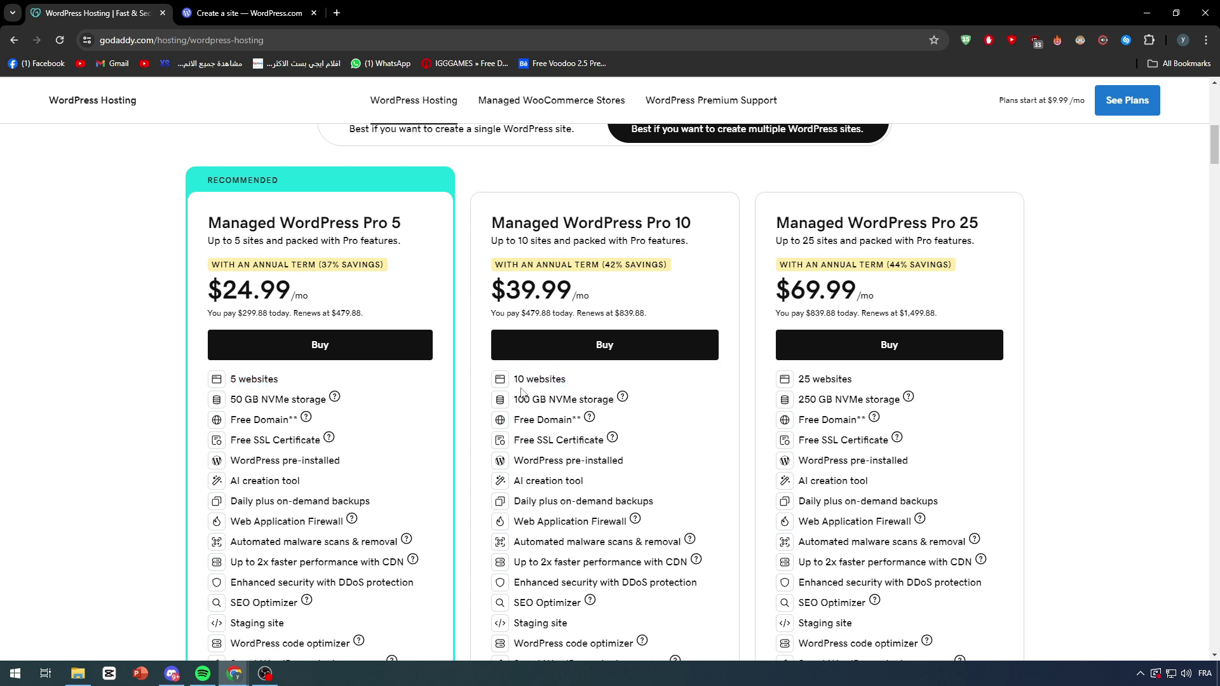
pyautogui.moveTo(811, 383); pyautogui.dragTo(804, 383)
# Highlight the storage figures: 50 GB for Pro 5 and 100 GB for Pro 10.
pyautogui.moveTo(245, 399); pyautogui.dragTo(230, 401)
pyautogui.click(230, 404)
pyautogui.moveTo(517, 400); pyautogui.dragTo(524, 400)
pyautogui.scroll(-5, 806, 518)
pyautogui.scroll(8, 792, 517)
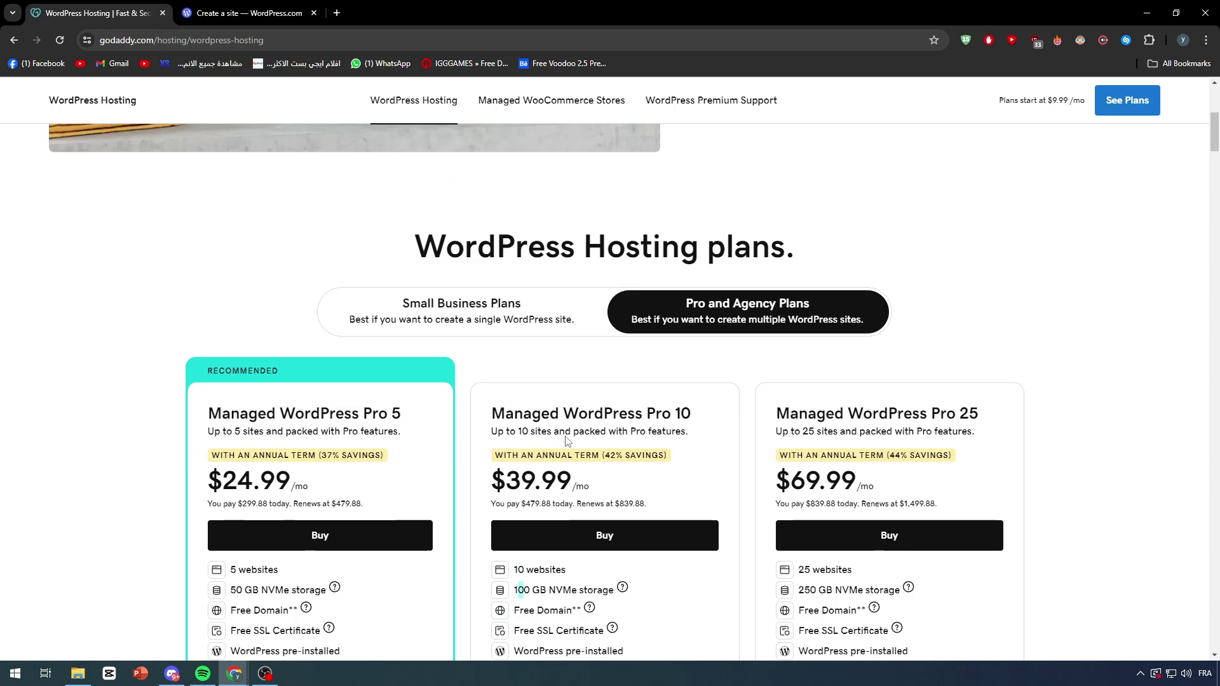
pyautogui.click(633, 373)
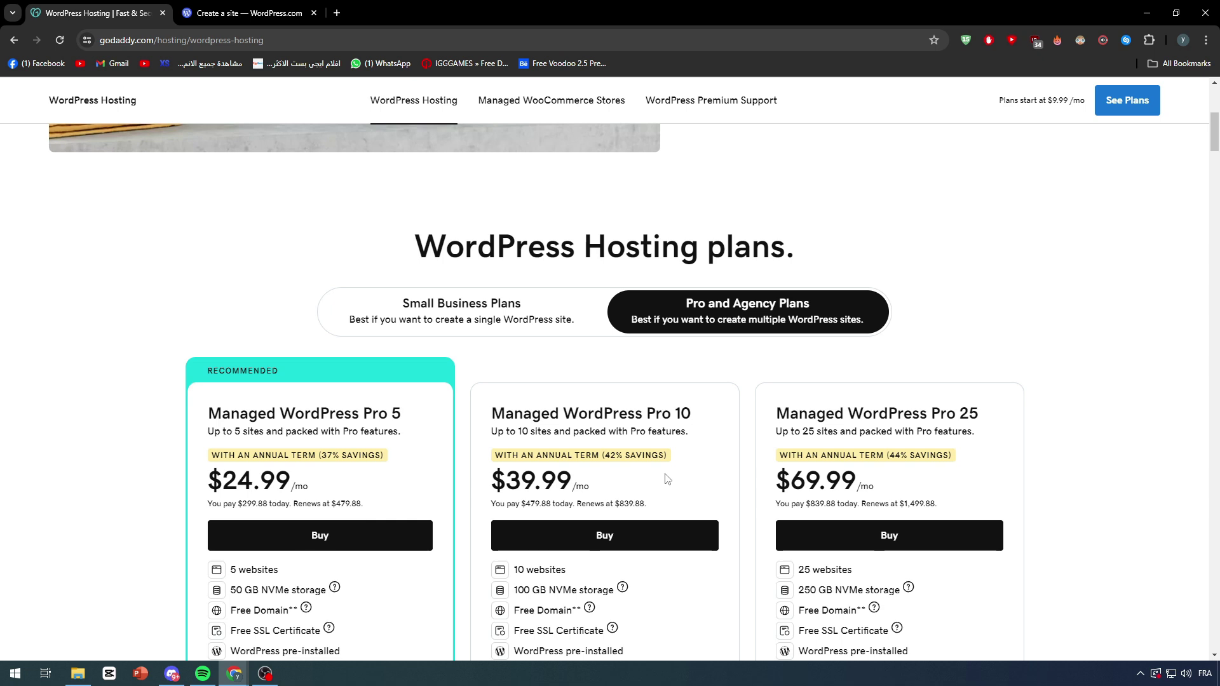
pyautogui.scroll(1, 663, 476)
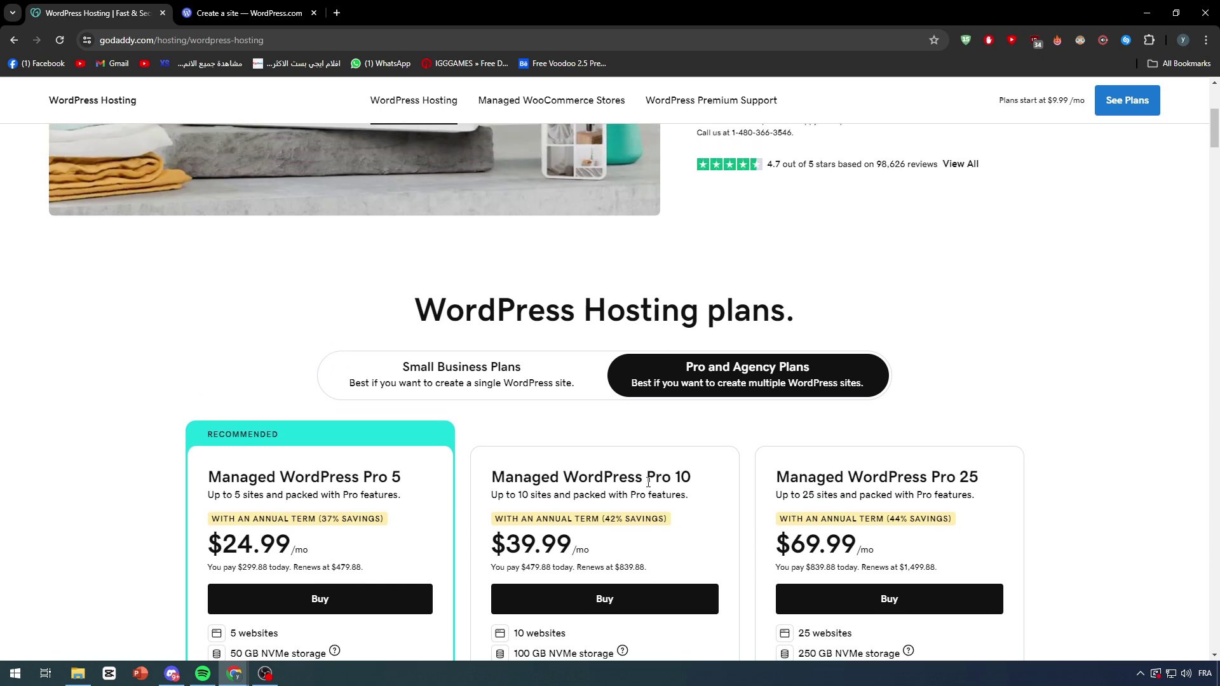